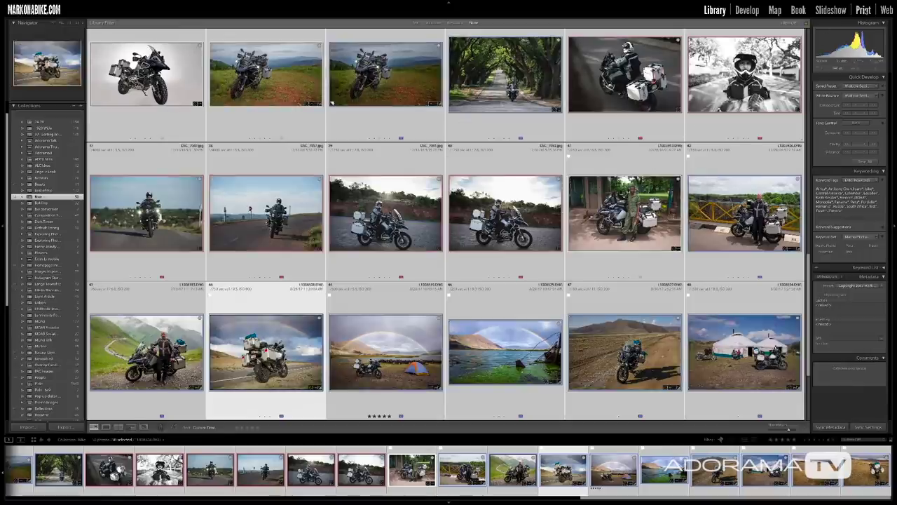
# - Switch to the Print module and set the layout style to Custom Package
pyautogui.click(863, 9)
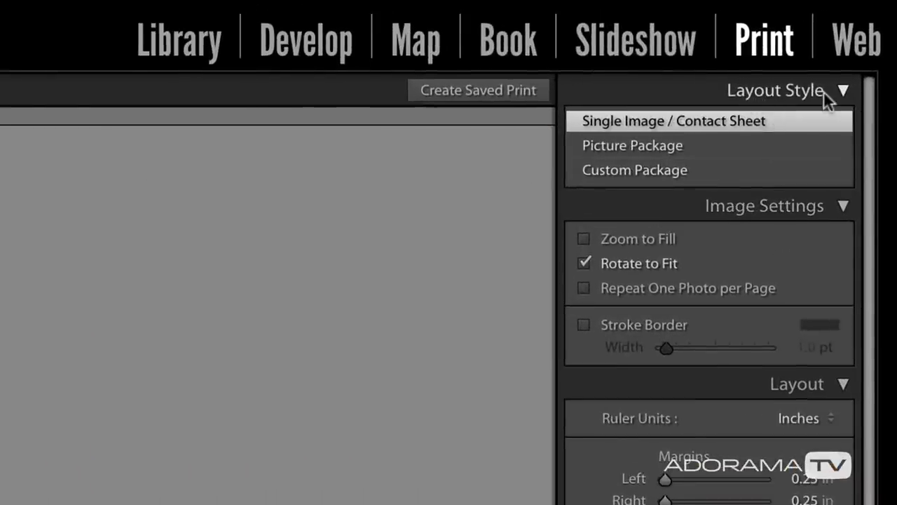
pyautogui.click(649, 174)
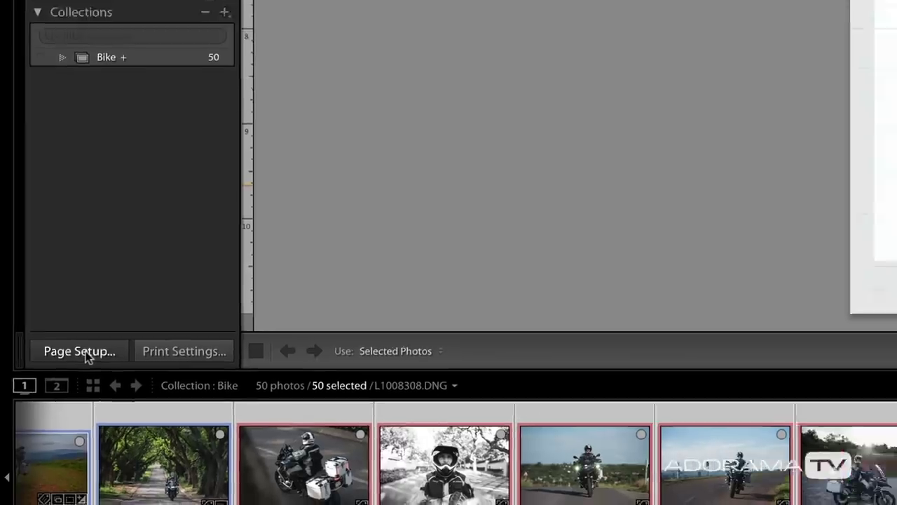
# - In the page setup, keep the format for Any Printer and add a custom paper size named Instagram Story
pyautogui.click(91, 345)
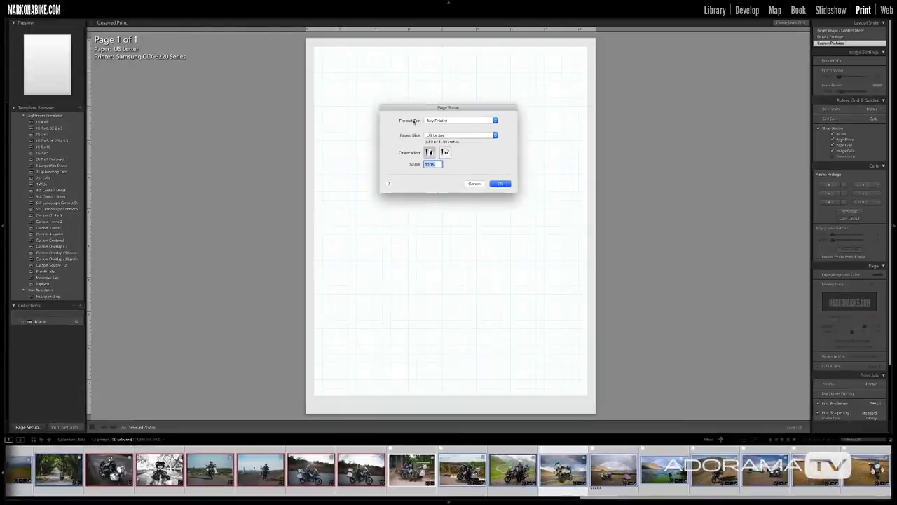
pyautogui.click(420, 120)
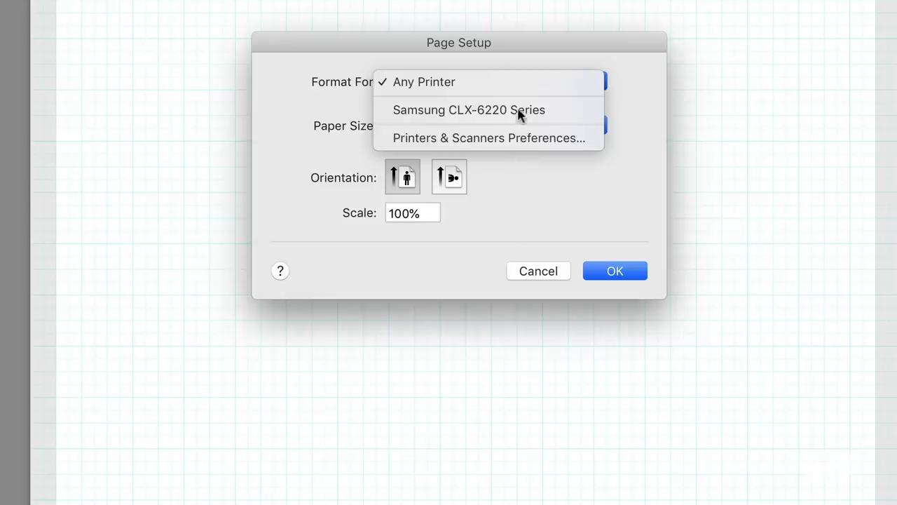
pyautogui.click(430, 82)
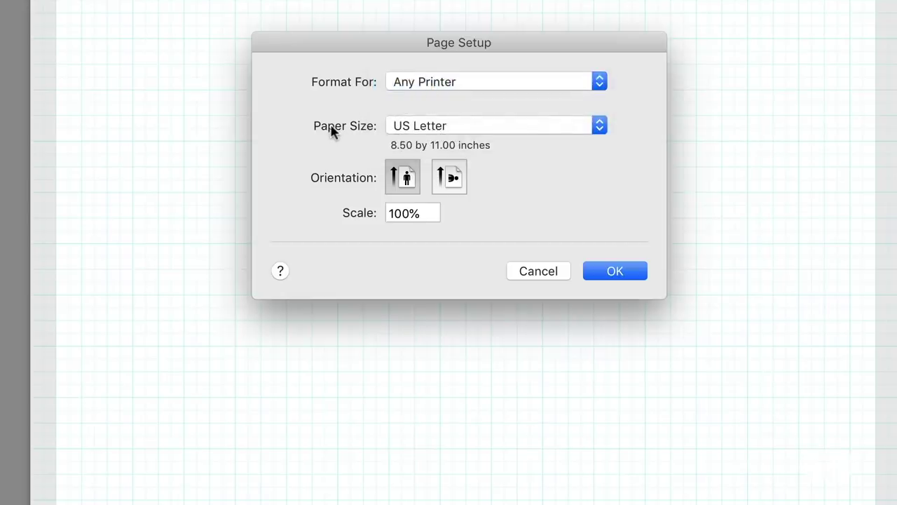
pyautogui.click(592, 129)
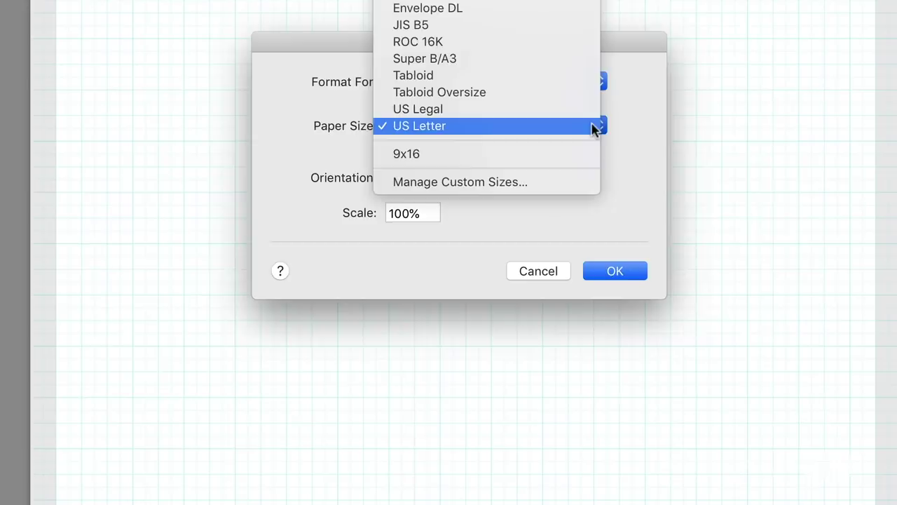
pyautogui.click(556, 182)
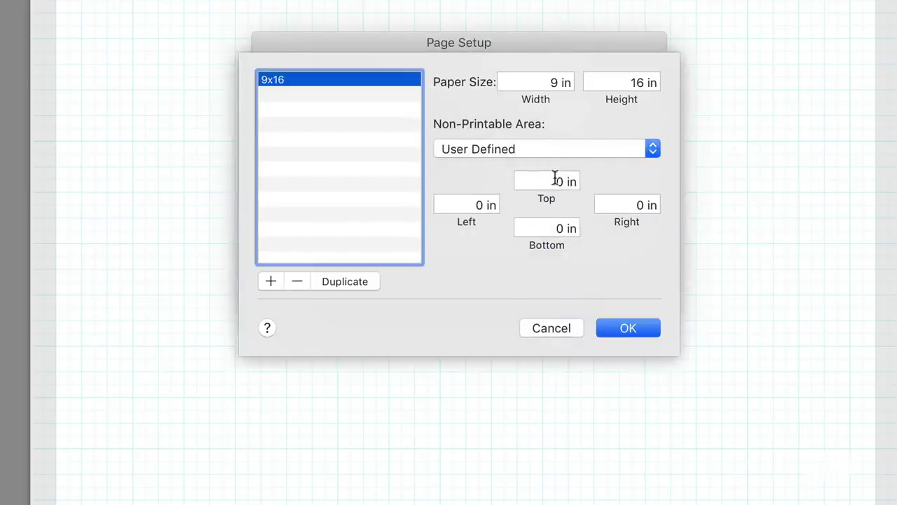
pyautogui.click(271, 281)
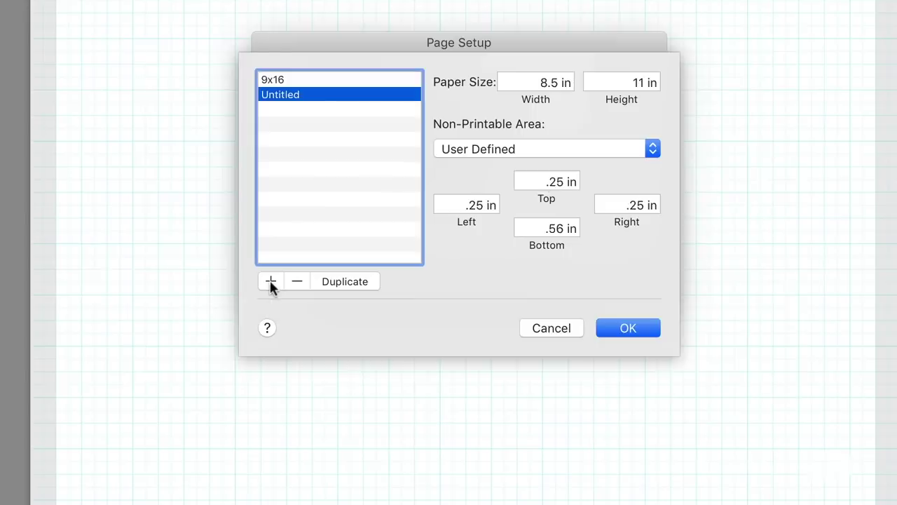
pyautogui.doubleClick(277, 98)
pyautogui.press('BackSpace')
pyautogui.write('Insta')
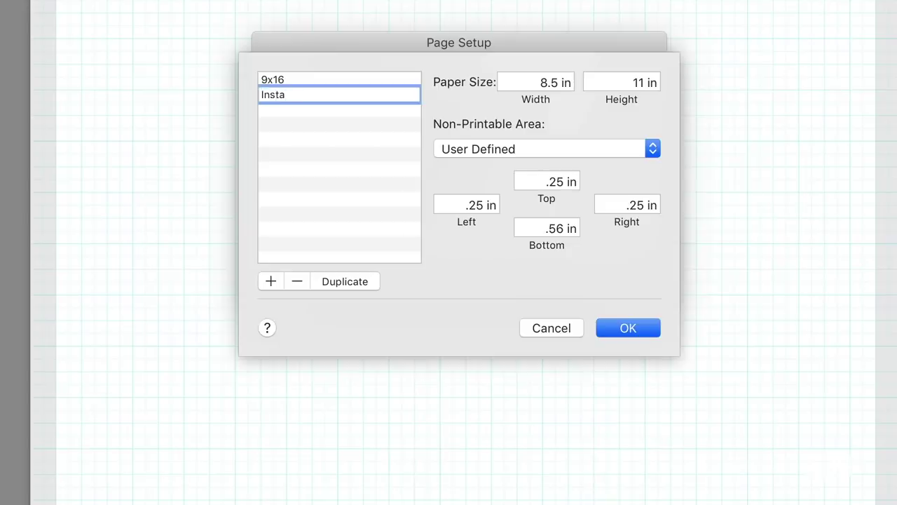
pyautogui.write('gram Story')
pyautogui.press('Return')
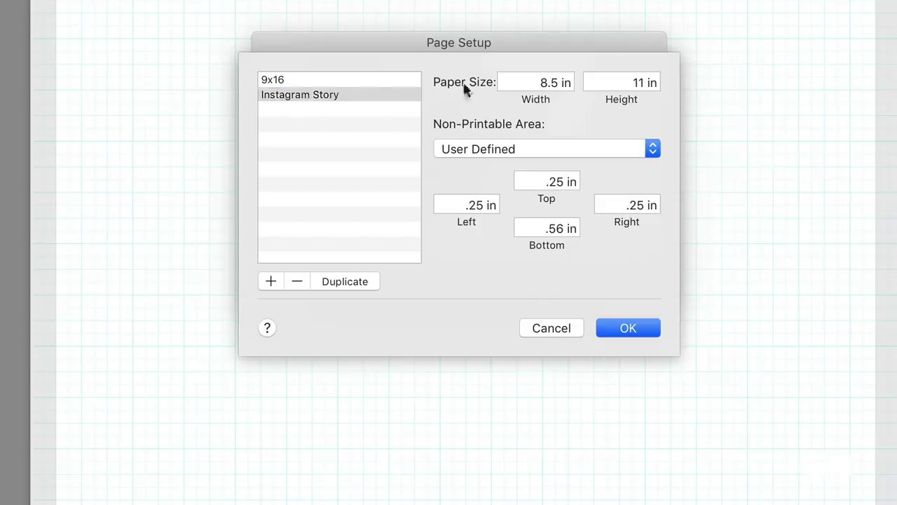
# - Set the Instagram Story paper size to 9 in wide and 16 in high
pyautogui.moveTo(537, 80); pyautogui.dragTo(607, 82)
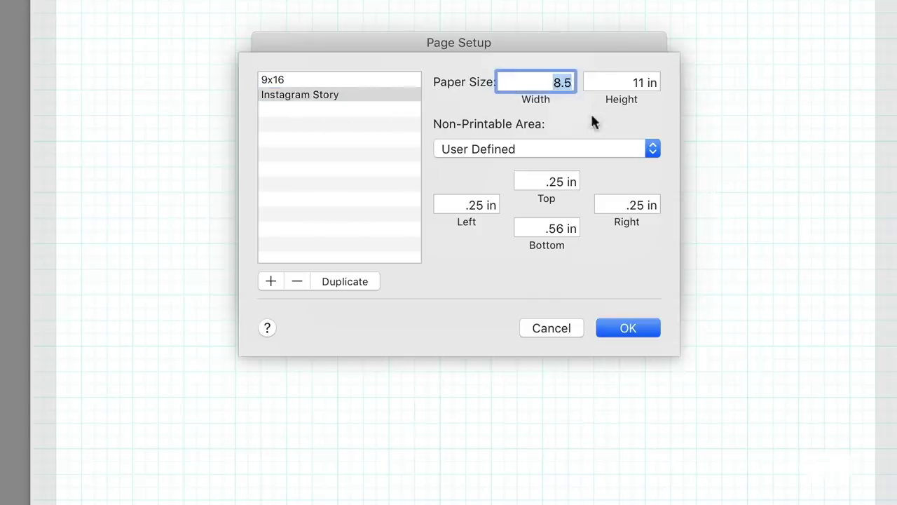
pyautogui.write('9')
pyautogui.click(629, 80)
pyautogui.moveTo(628, 80); pyautogui.dragTo(679, 80)
pyautogui.write('16')
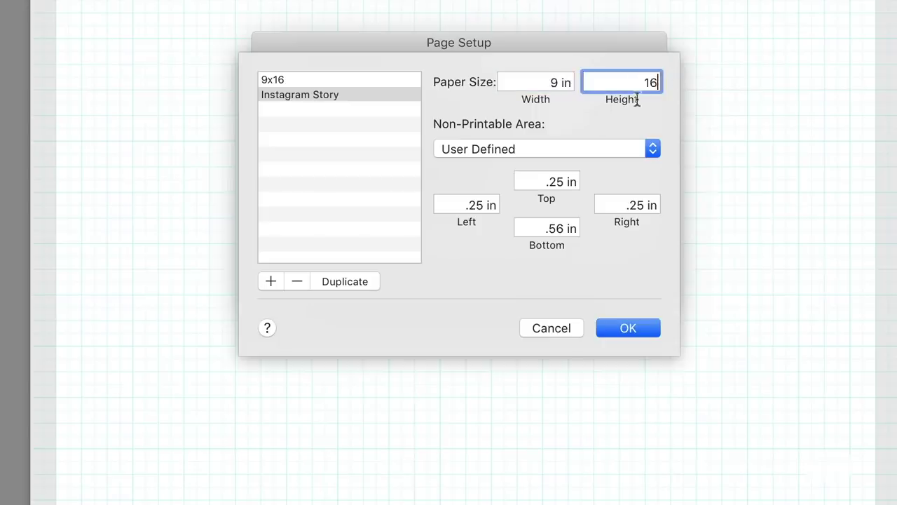
pyautogui.click(609, 116)
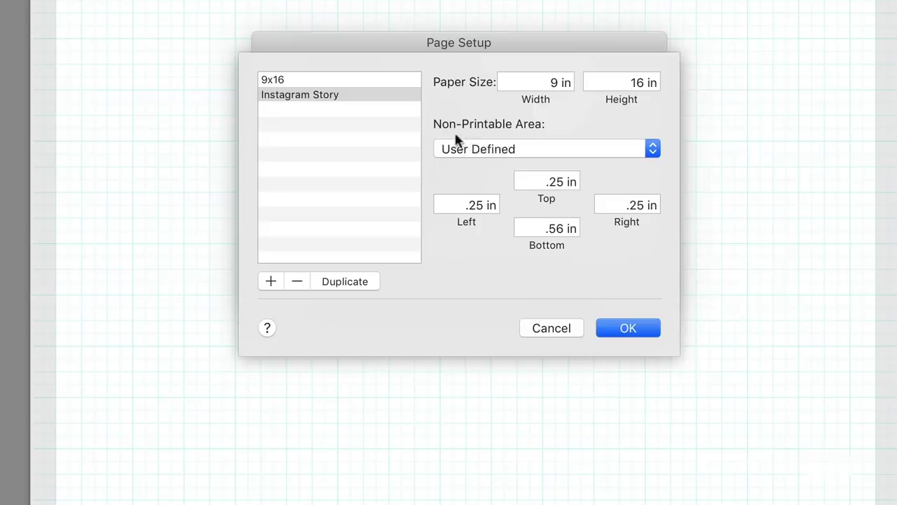
# - Set all four non-printable margins of the Instagram Story size to 0 in and save the custom size
pyautogui.moveTo(537, 177); pyautogui.dragTo(593, 177)
pyautogui.write('0')
pyautogui.moveTo(627, 203); pyautogui.dragTo(658, 204)
pyautogui.write('0')
pyautogui.moveTo(533, 231); pyautogui.dragTo(620, 230)
pyautogui.write('0')
pyautogui.moveTo(475, 205); pyautogui.dragTo(514, 204)
pyautogui.write('0')
pyautogui.click(489, 254)
pyautogui.click(615, 328)
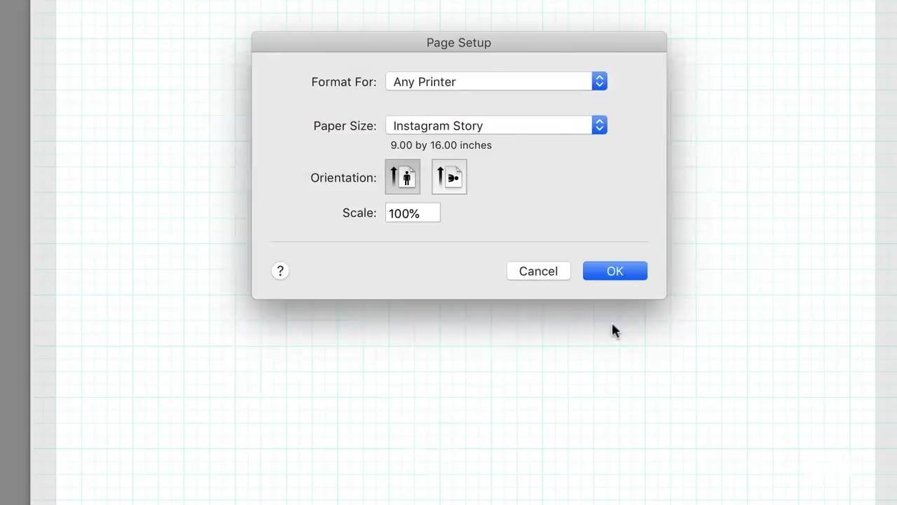
# - Choose Instagram Story as the paper size and apply the page setup
pyautogui.click(598, 127)
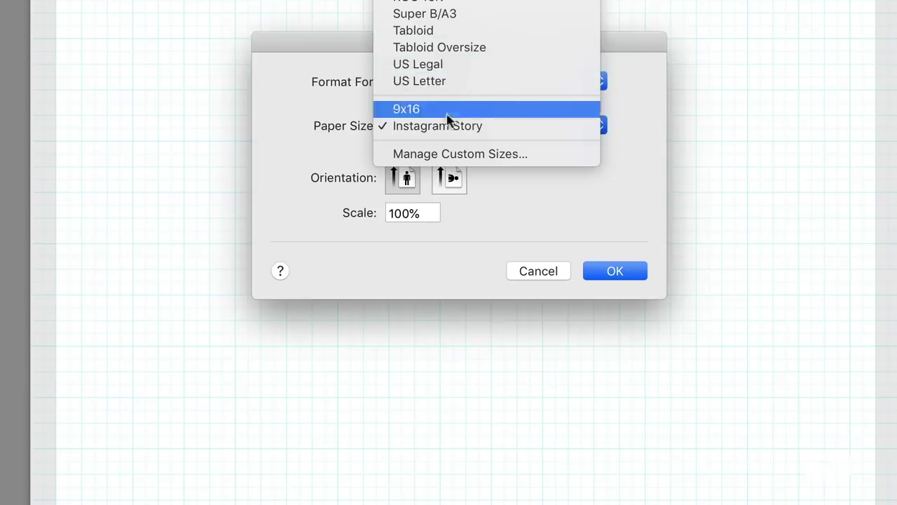
pyautogui.click(490, 126)
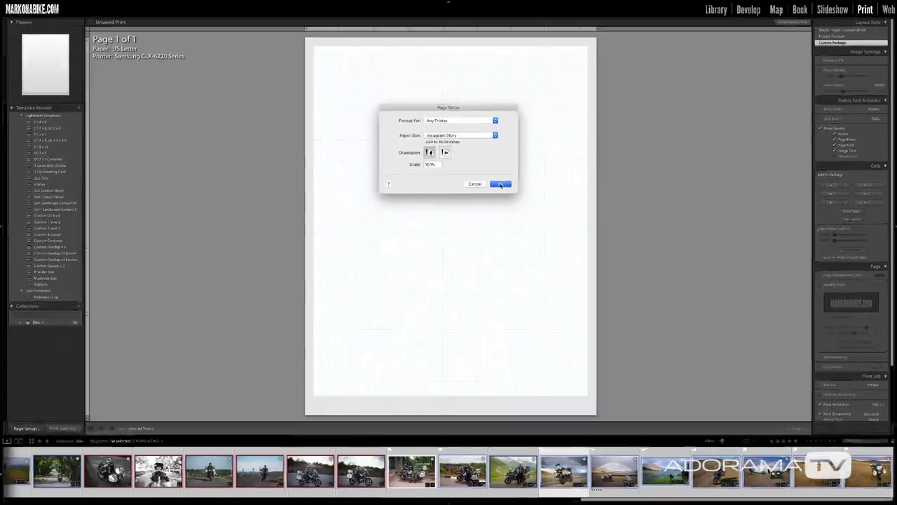
pyautogui.click(500, 184)
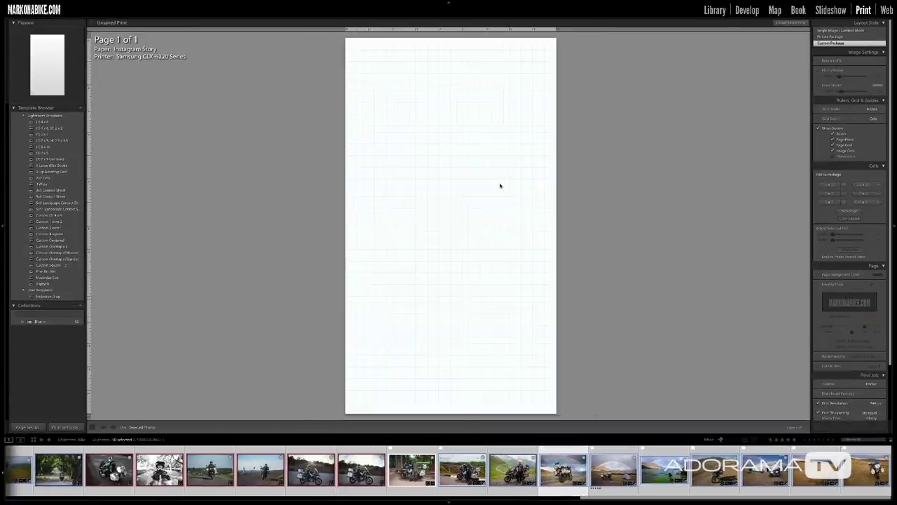
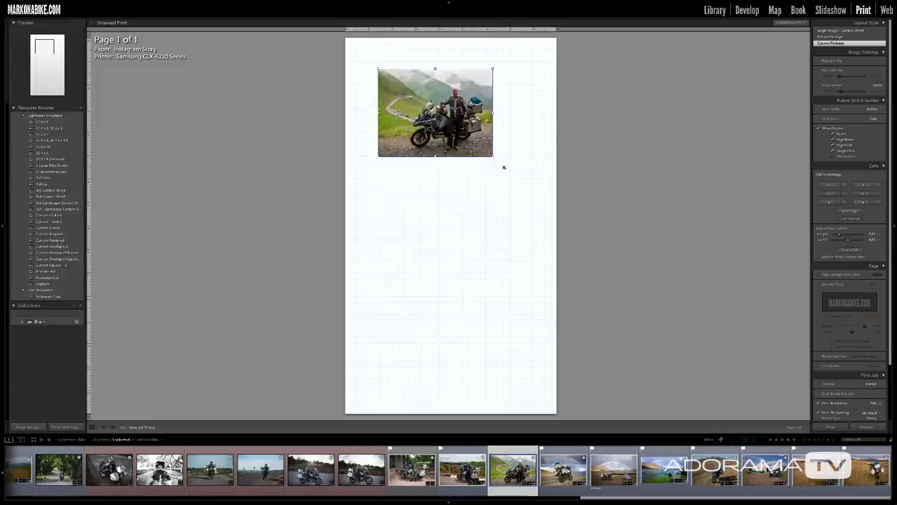
# - Reposition the mountain-road photo cell in the upper part of the page and freely resize its width and height
pyautogui.moveTo(482, 117); pyautogui.dragTo(459, 111)
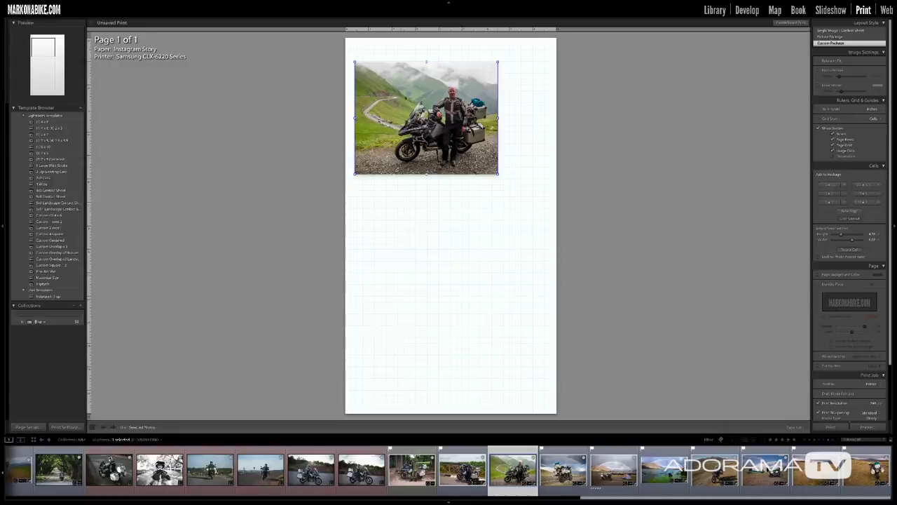
pyautogui.moveTo(498, 118); pyautogui.dragTo(556, 126)
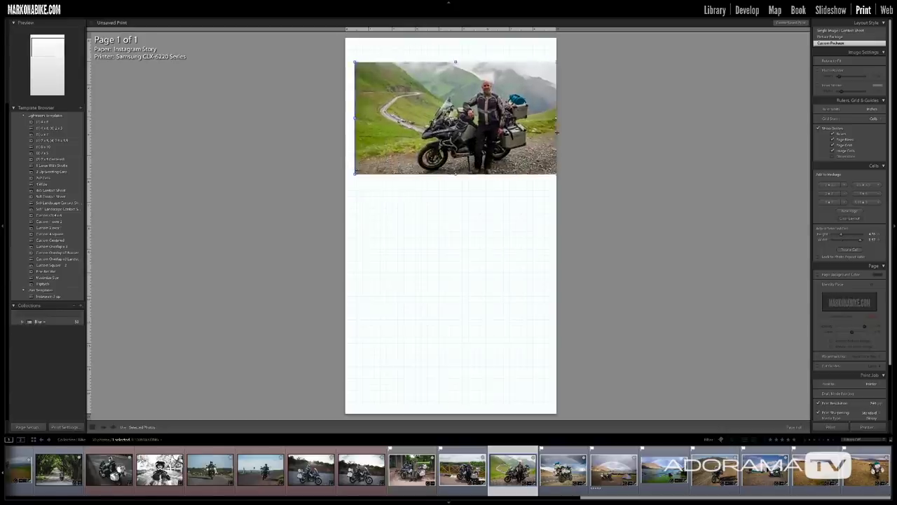
pyautogui.moveTo(455, 175); pyautogui.dragTo(446, 114)
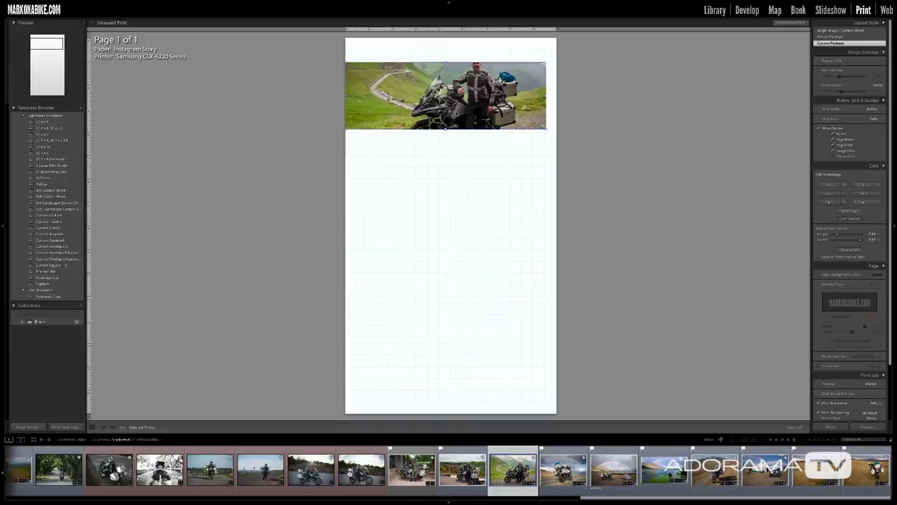
pyautogui.moveTo(456, 114); pyautogui.dragTo(461, 113)
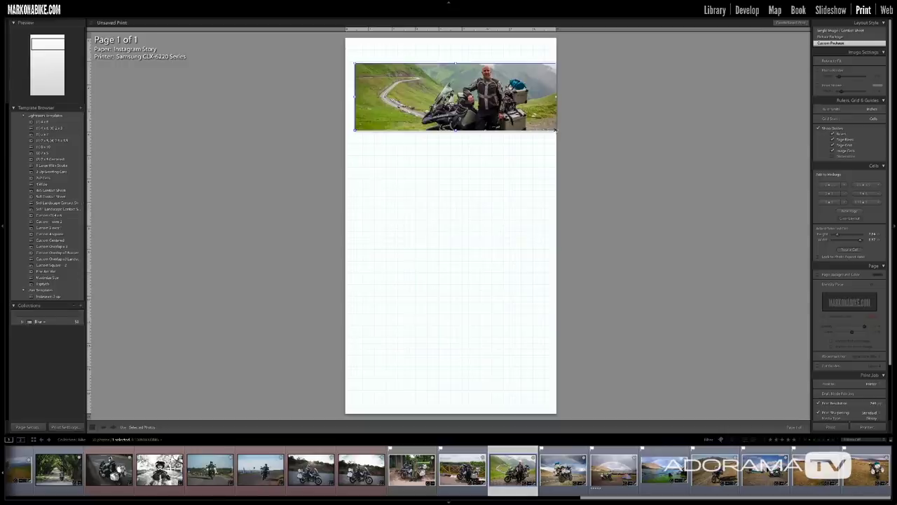
pyautogui.moveTo(556, 130); pyautogui.dragTo(527, 178)
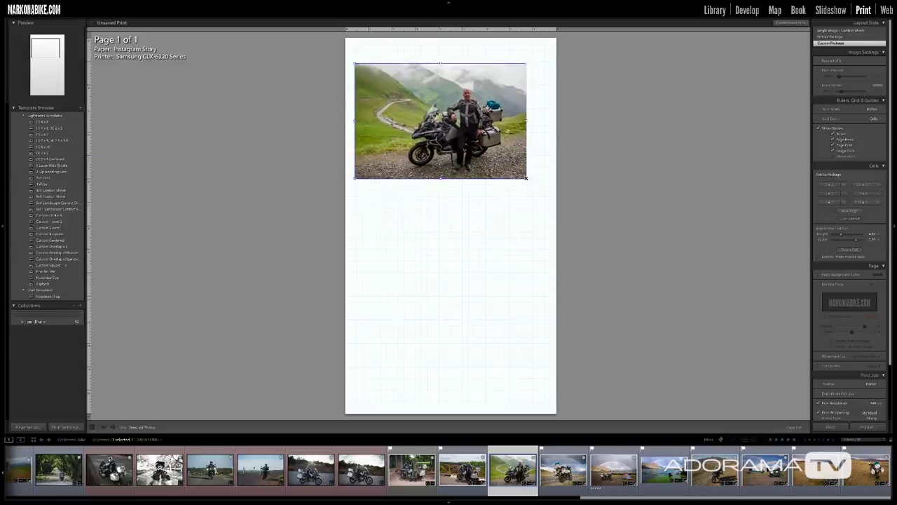
# - Shrink the photo cell slightly using Lock to Photo Aspect Ratio, then unlock the ratio and move the cell up near the page's upper edge
pyautogui.click(823, 258)
pyautogui.moveTo(441, 178); pyautogui.dragTo(495, 173)
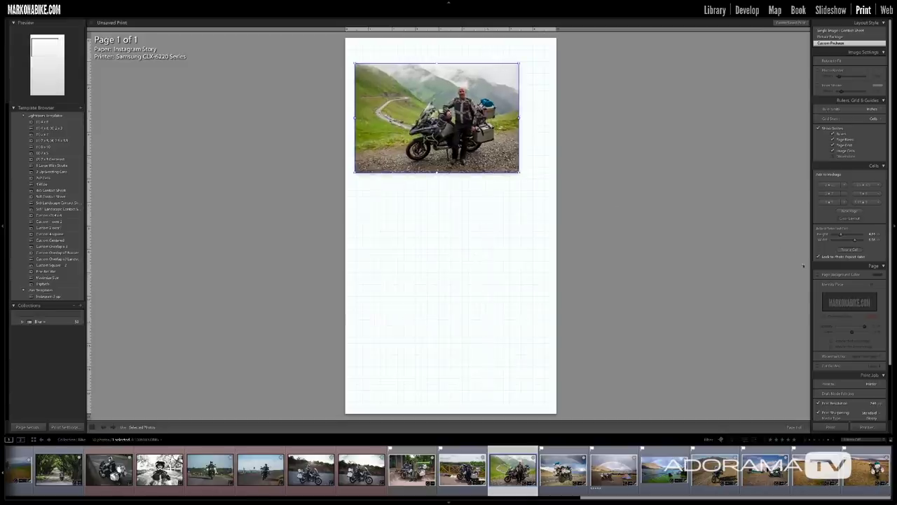
pyautogui.click(819, 256)
pyautogui.moveTo(466, 106)
pyautogui.mouseDown()
pyautogui.moveTo(456, 90)
pyautogui.moveTo(467, 89)
pyautogui.mouseUp()
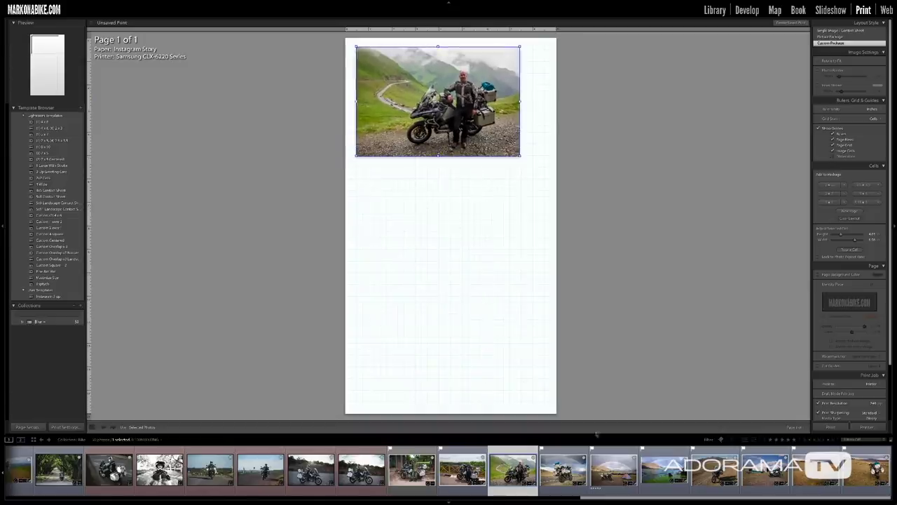
# - Replace the cell's photo with the rainbow campsite picture, then with the picture of the rider seated on the parked motorcycle
pyautogui.click(613, 468)
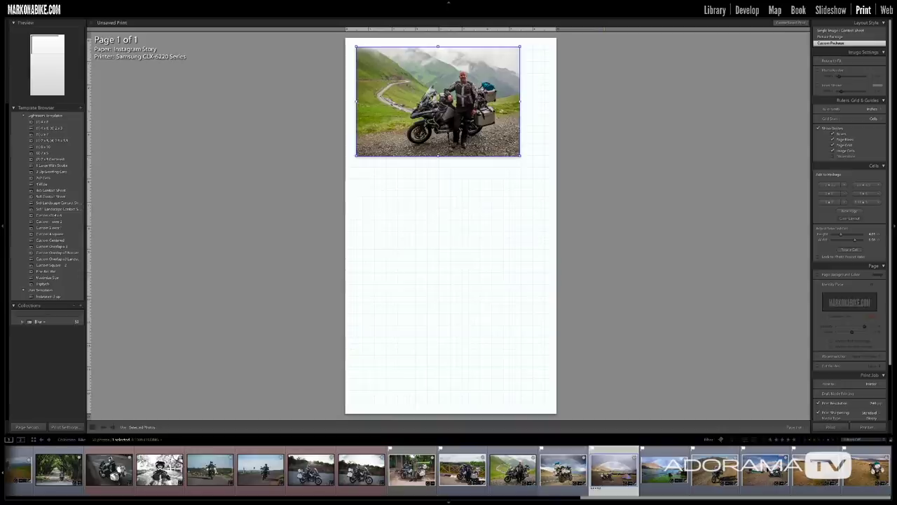
pyautogui.moveTo(613, 469); pyautogui.dragTo(444, 86)
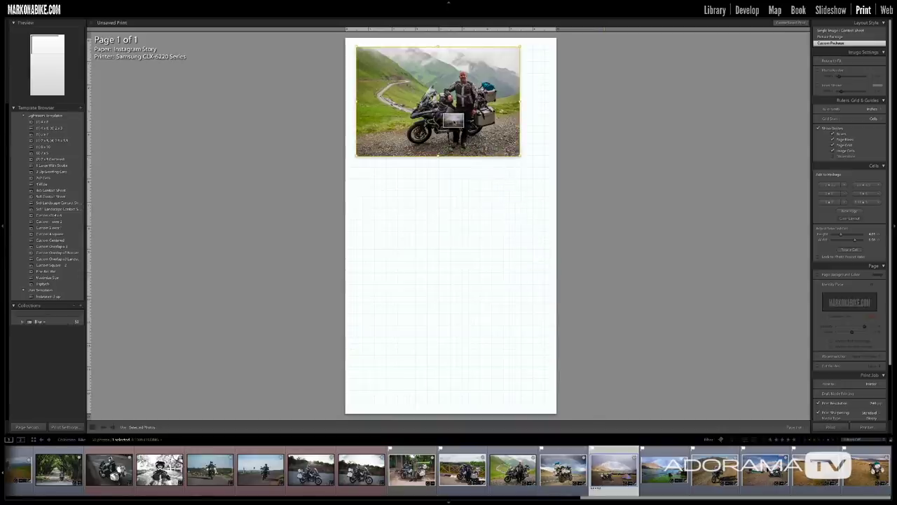
pyautogui.moveTo(453, 121); pyautogui.dragTo(452, 123)
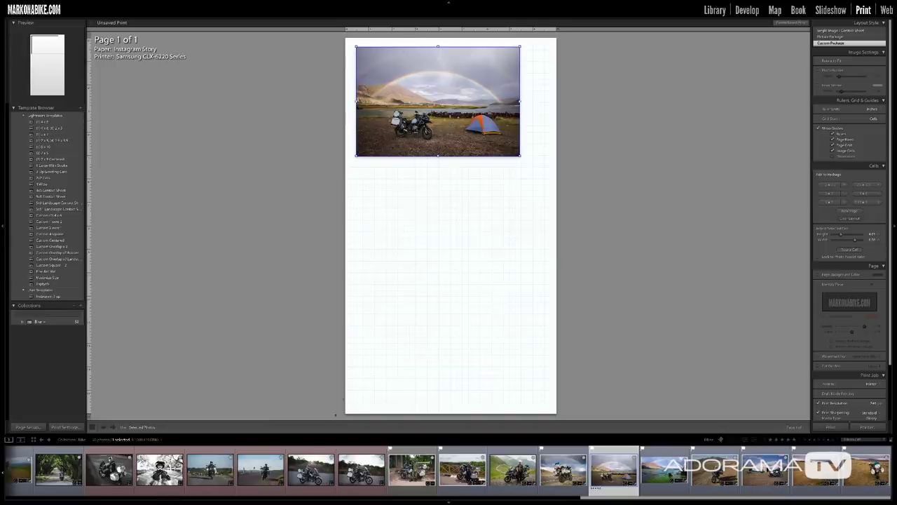
pyautogui.click(311, 469)
pyautogui.moveTo(311, 470); pyautogui.dragTo(430, 118)
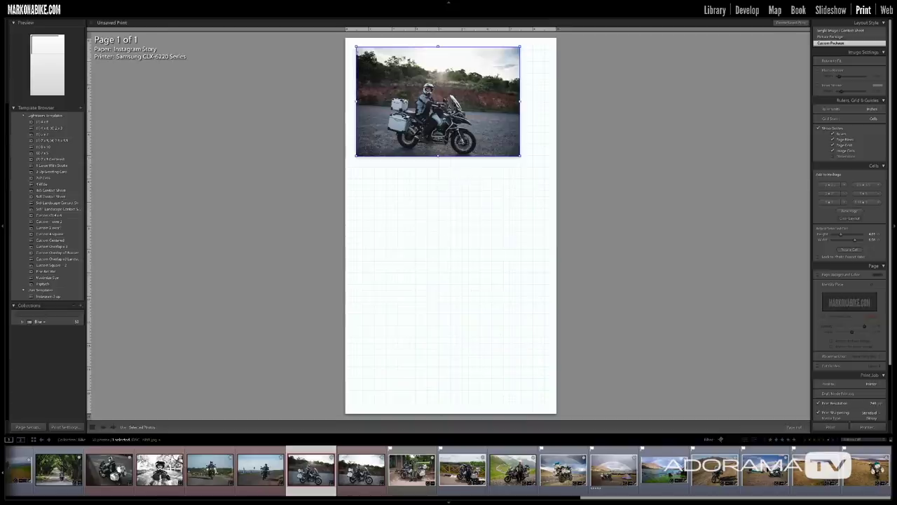
# - Add the yellow-railing motorcycle photo, enlarge it and place it against the page's right edge, overlapping the first photo's lower-right corner
pyautogui.moveTo(462, 470); pyautogui.dragTo(472, 211)
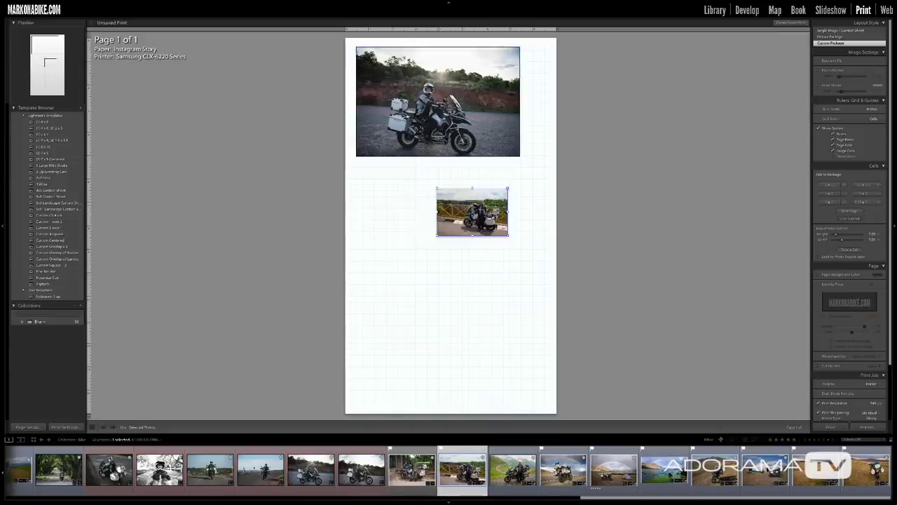
pyautogui.moveTo(432, 239); pyautogui.dragTo(404, 268)
pyautogui.moveTo(473, 214); pyautogui.dragTo(498, 208)
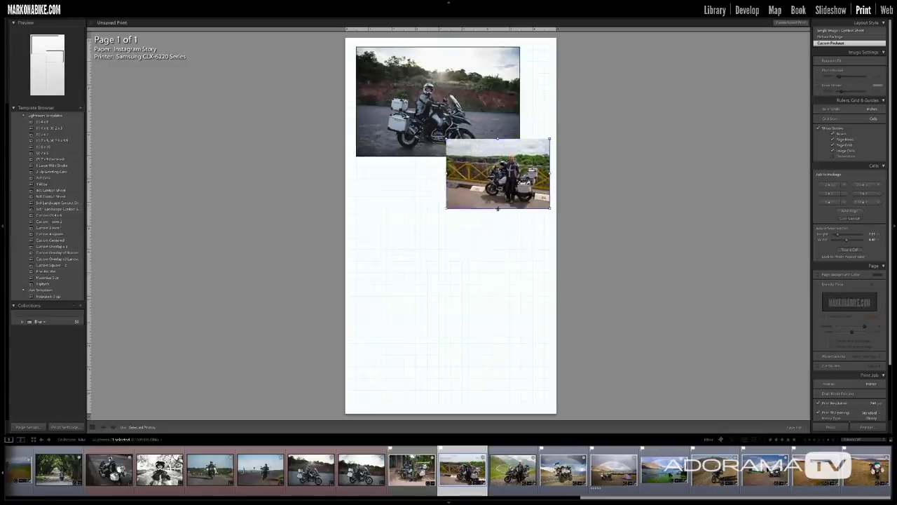
pyautogui.moveTo(531, 184); pyautogui.dragTo(538, 184)
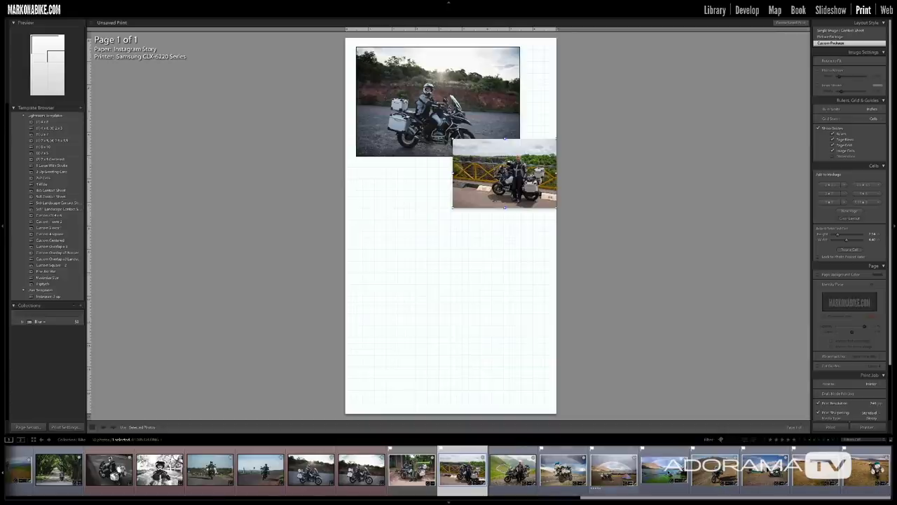
# - Add the rainbow lake photo below the first one, enlarge it to the page's left edge and overlap it with the railing photo
pyautogui.click(665, 470)
pyautogui.moveTo(664, 470); pyautogui.dragTo(480, 327)
pyautogui.moveTo(425, 257); pyautogui.dragTo(425, 207)
pyautogui.moveTo(356, 225); pyautogui.dragTo(331, 225)
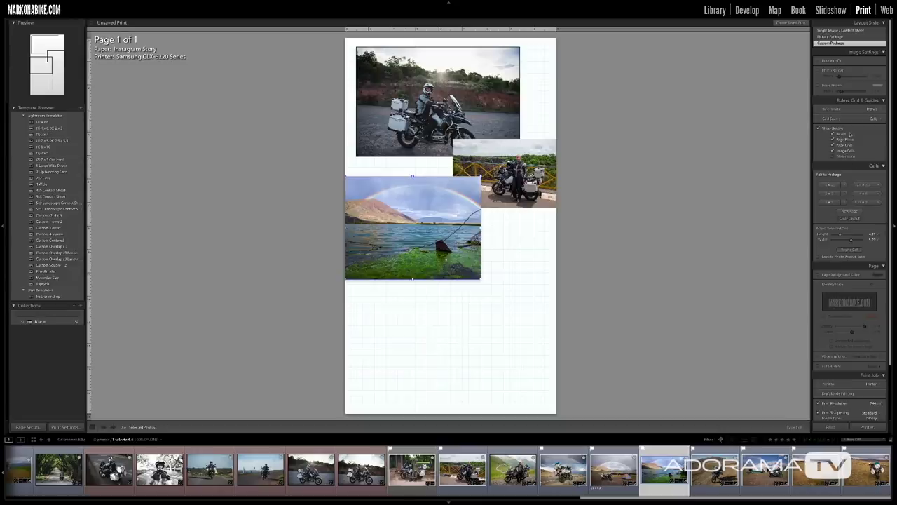
# - Clear the whole page layout of its photo cells
pyautogui.click(850, 218)
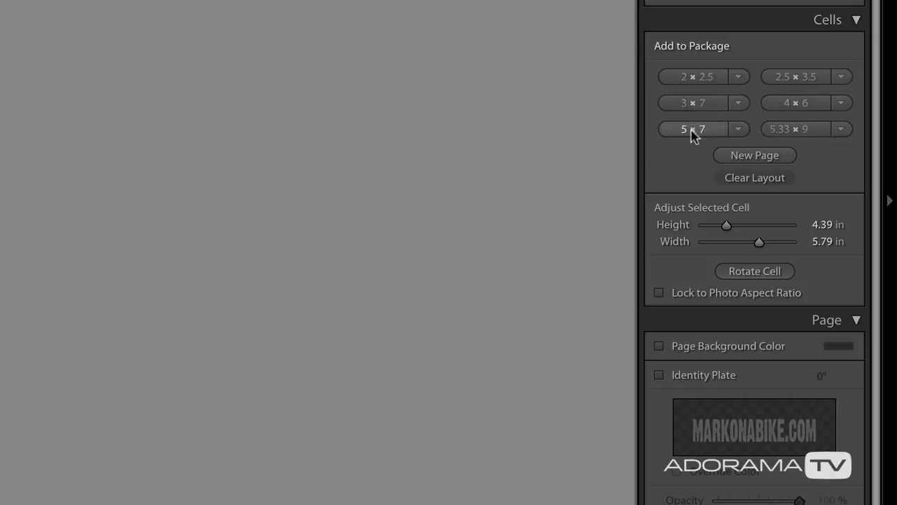
pyautogui.click(739, 107)
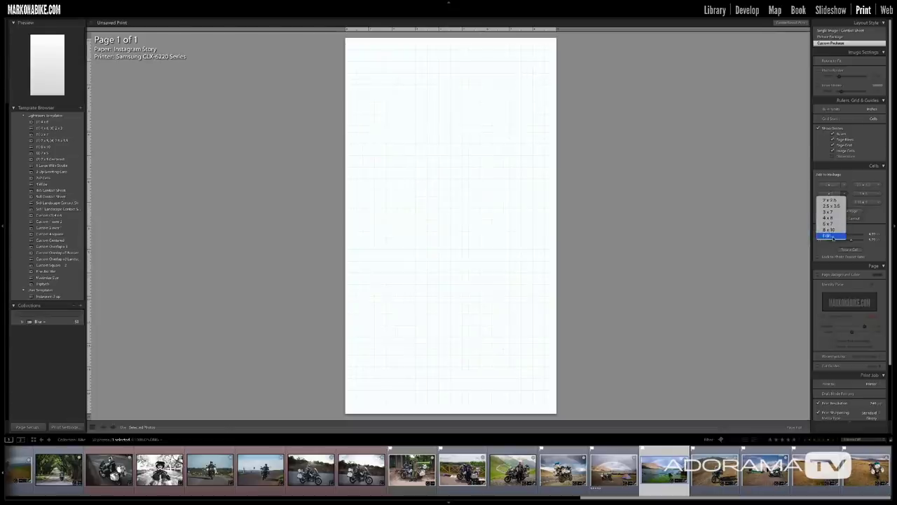
pyautogui.click(828, 236)
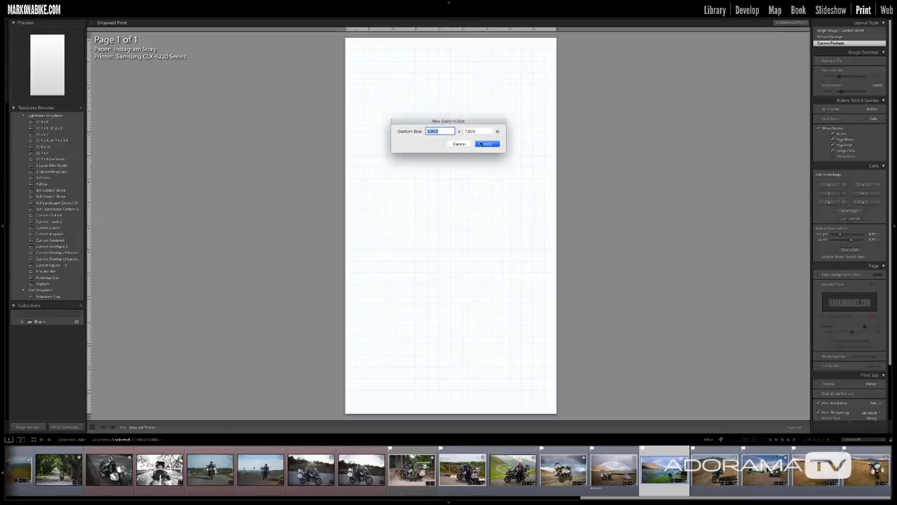
pyautogui.click(464, 143)
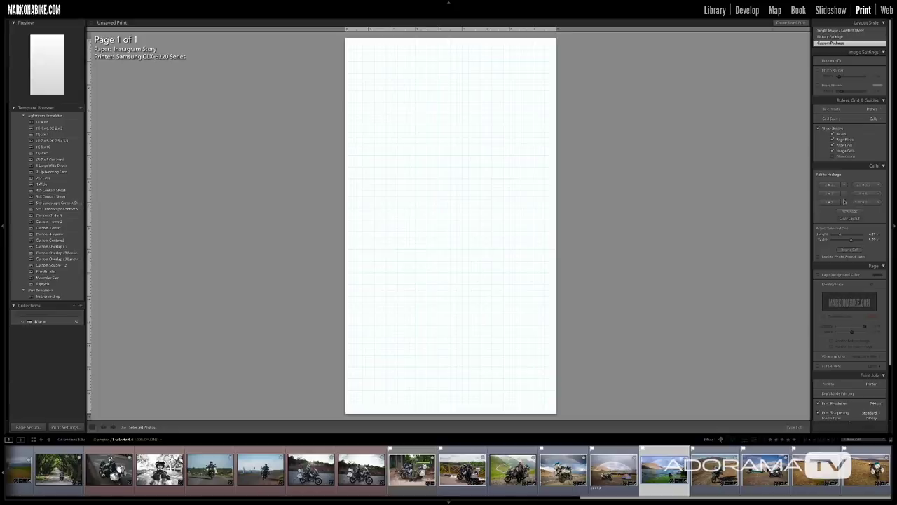
pyautogui.click(879, 202)
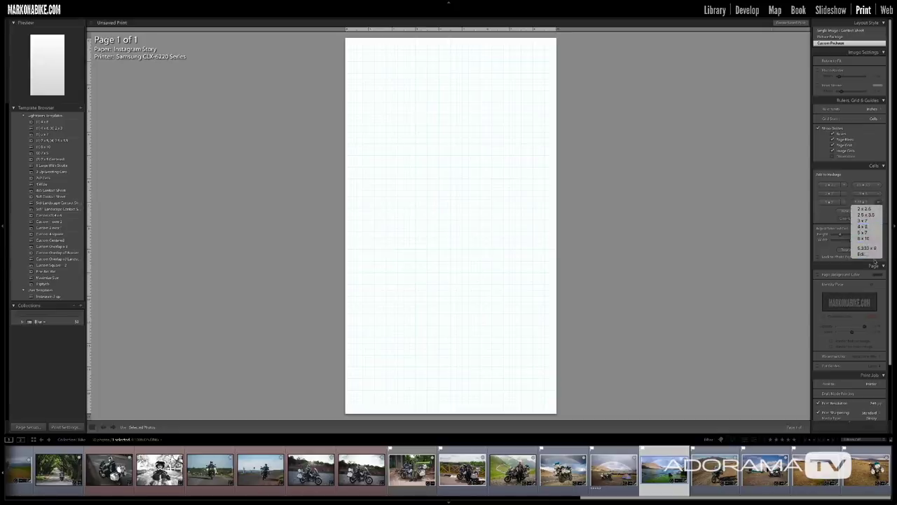
pyautogui.click(868, 248)
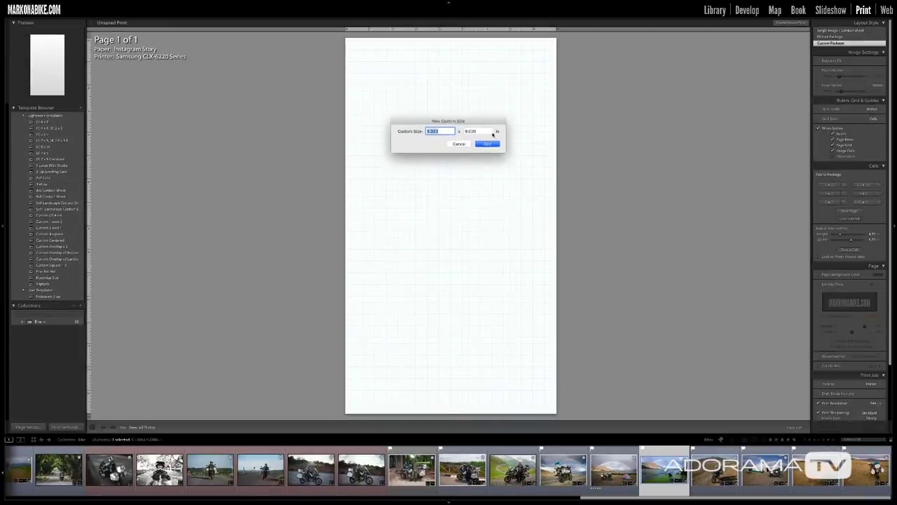
pyautogui.click(460, 145)
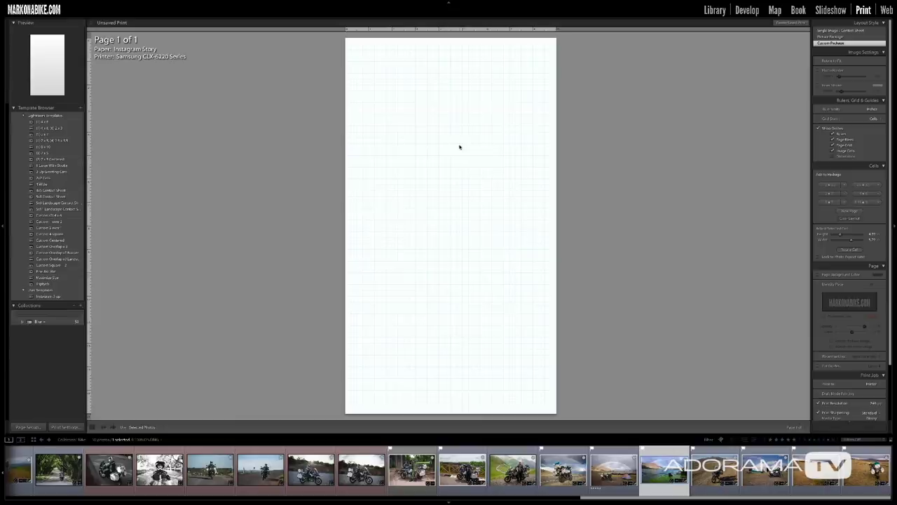
# - Fill the page with three stacked 5.33 × 9 in cells, with the rainbow lake photo in the middle and the tent campsite photo at the bottom
pyautogui.click(863, 202)
pyautogui.click(863, 202)
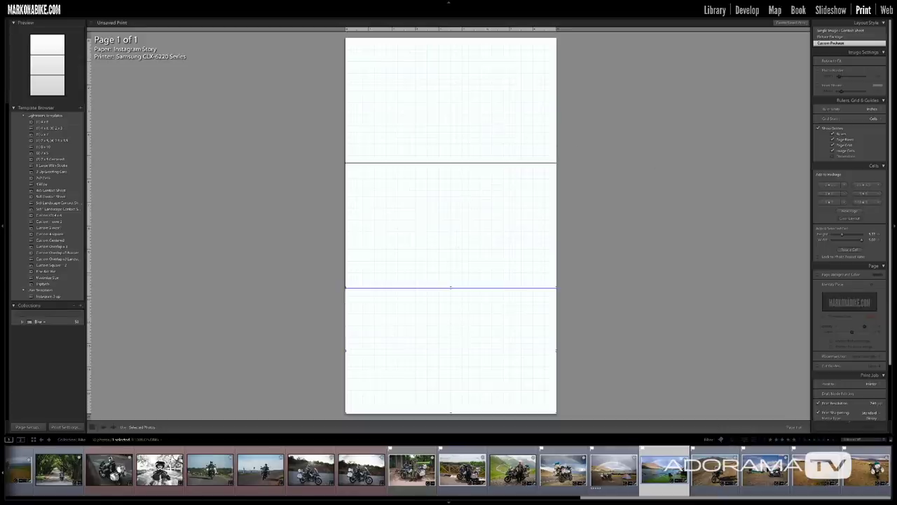
pyautogui.moveTo(665, 470); pyautogui.dragTo(473, 241)
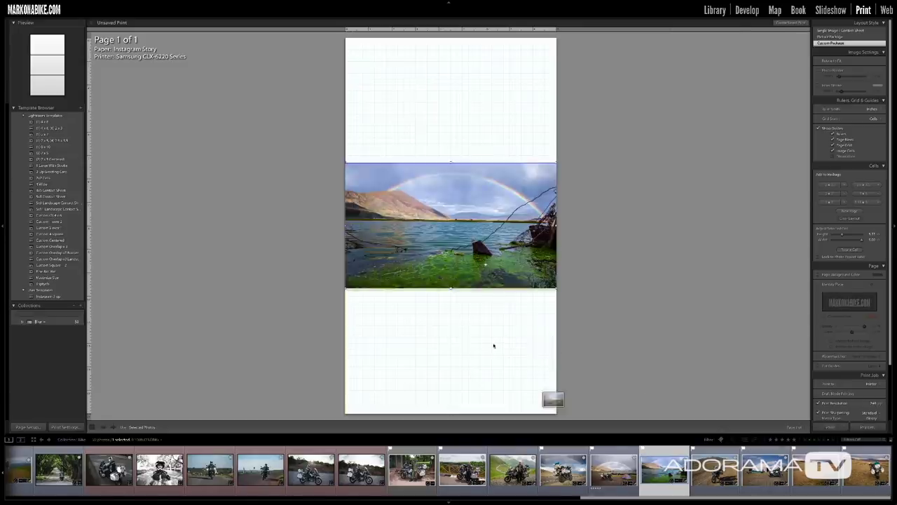
pyautogui.moveTo(494, 346); pyautogui.dragTo(494, 349)
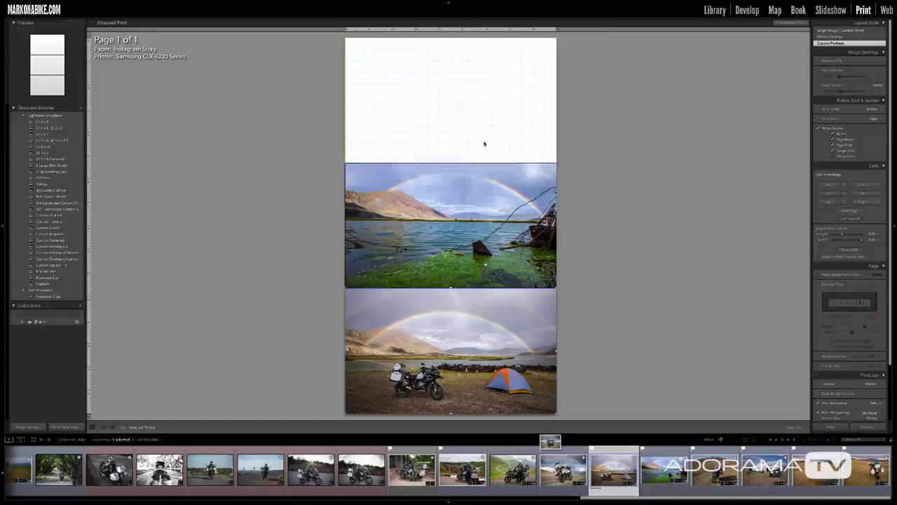
# - Try the roadside motorcycle photo and the grassland motorcycle photo in the top cell, then delete that cell
pyautogui.moveTo(563, 470); pyautogui.dragTo(484, 144)
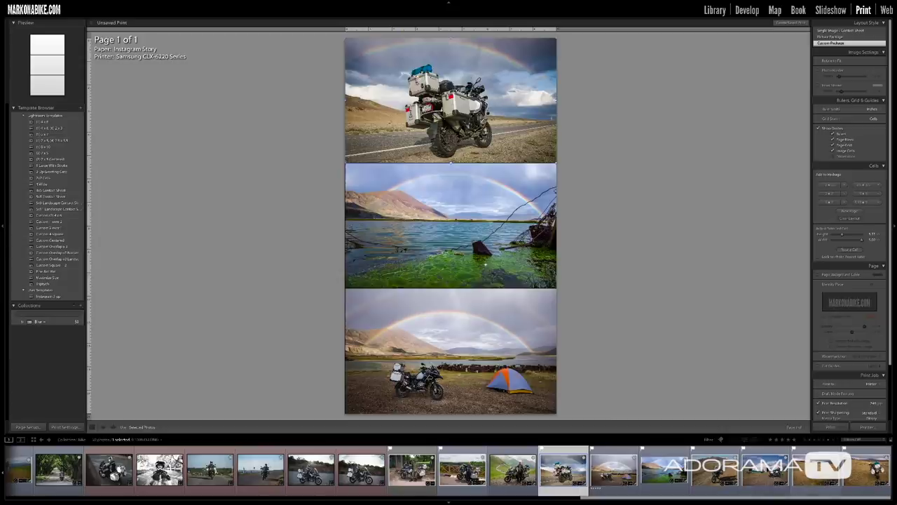
pyautogui.moveTo(765, 477); pyautogui.dragTo(465, 120)
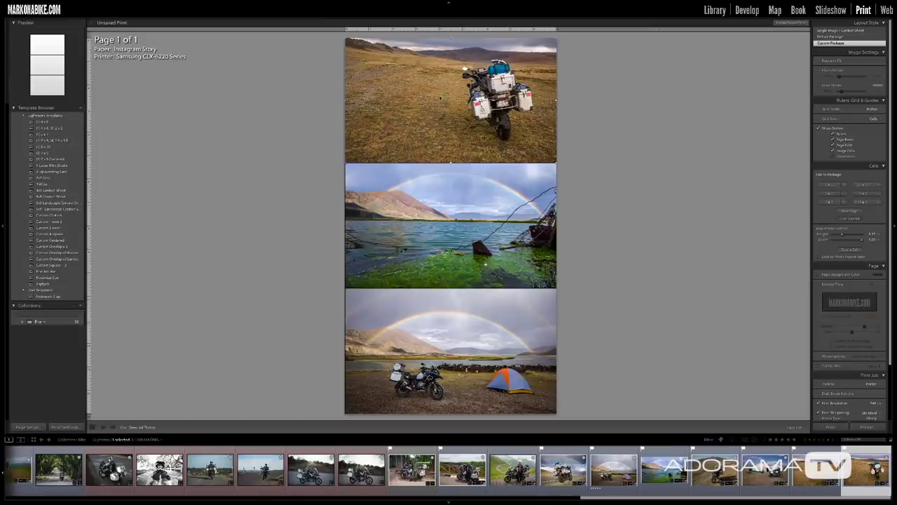
pyautogui.press('Delete')
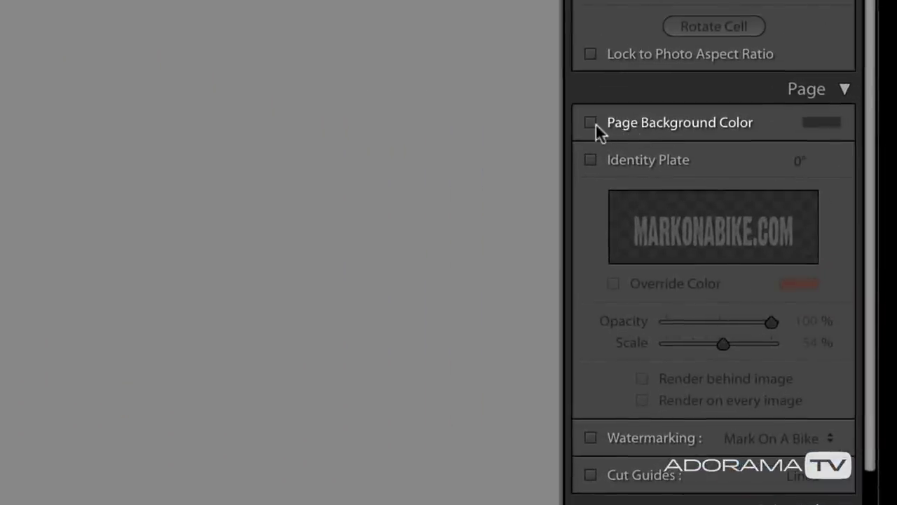
# - Turn on Page Background Color and set it to a light blue
pyautogui.click(591, 123)
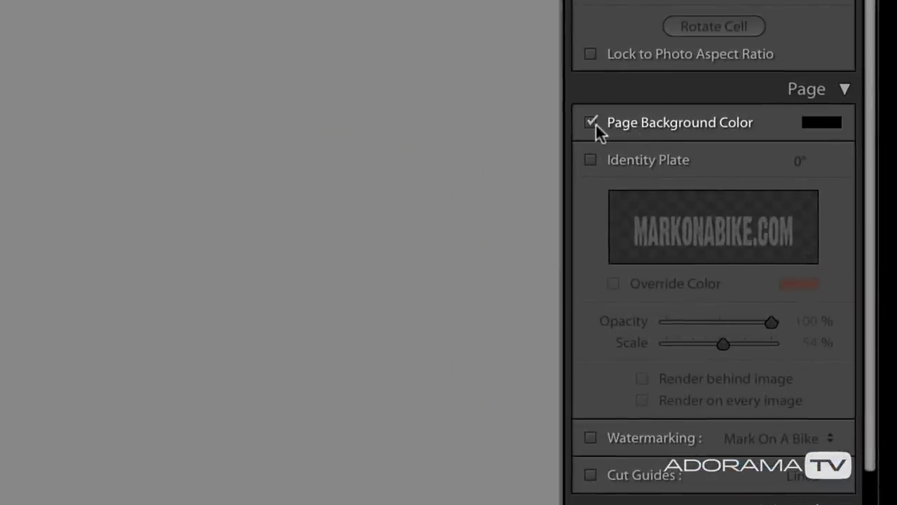
pyautogui.click(817, 123)
pyautogui.click(517, 163)
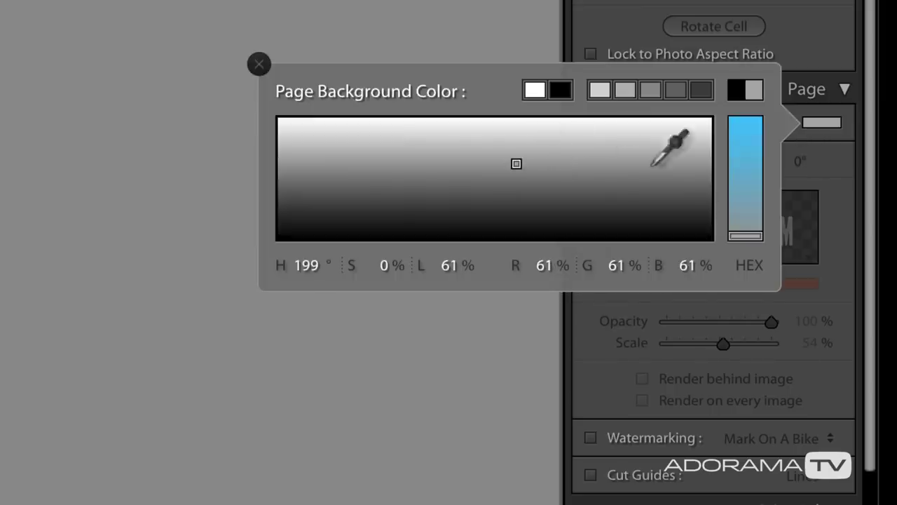
pyautogui.click(746, 163)
pyautogui.click(745, 149)
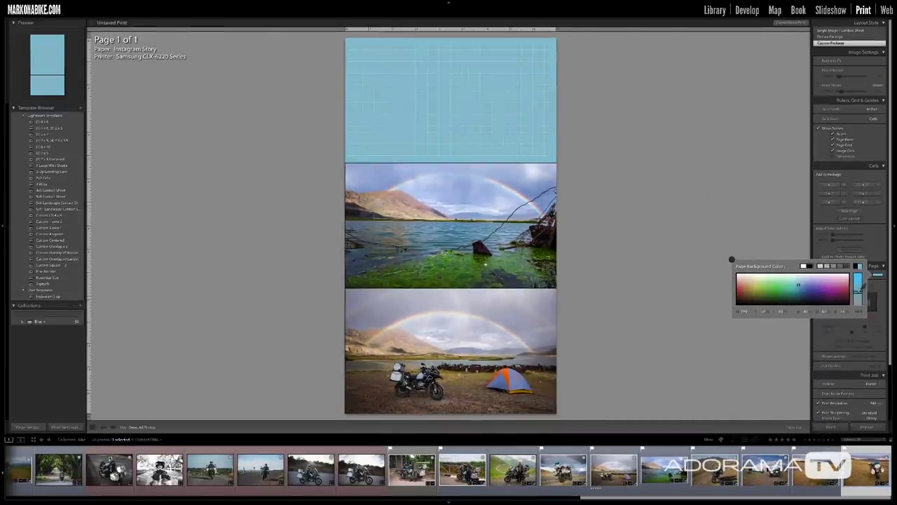
pyautogui.click(500, 147)
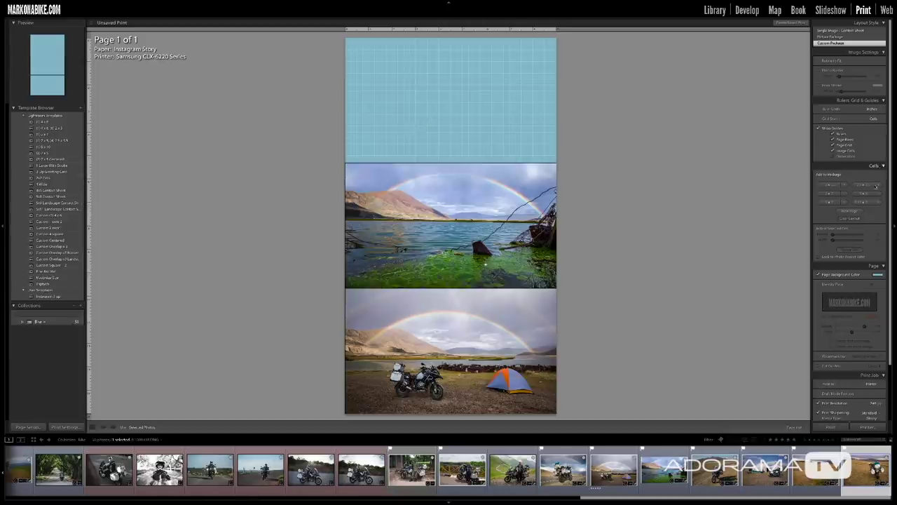
# - Add a 5.33 × 9 in cell, position the rainbow lake photo at the page's top and place the dirt-road motorcycle photo in the middle
pyautogui.click(861, 202)
pyautogui.moveTo(525, 200); pyautogui.dragTo(514, 70)
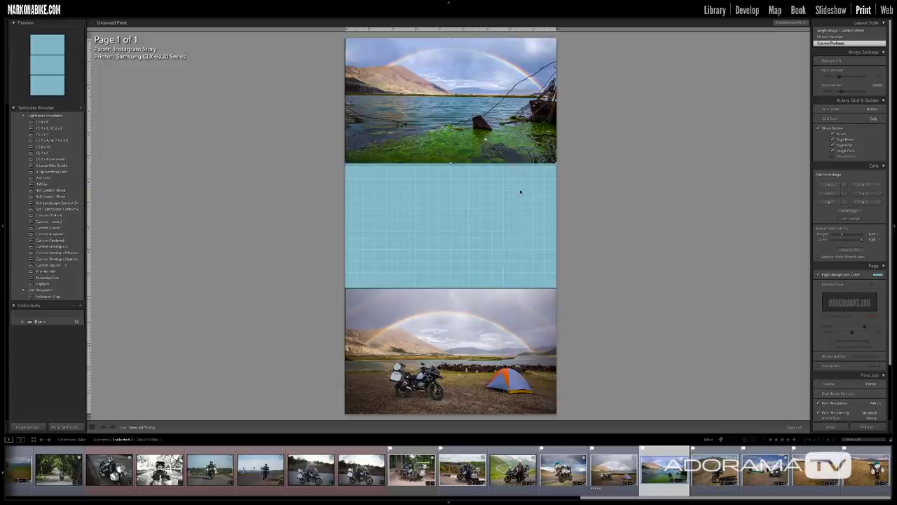
pyautogui.click(551, 214)
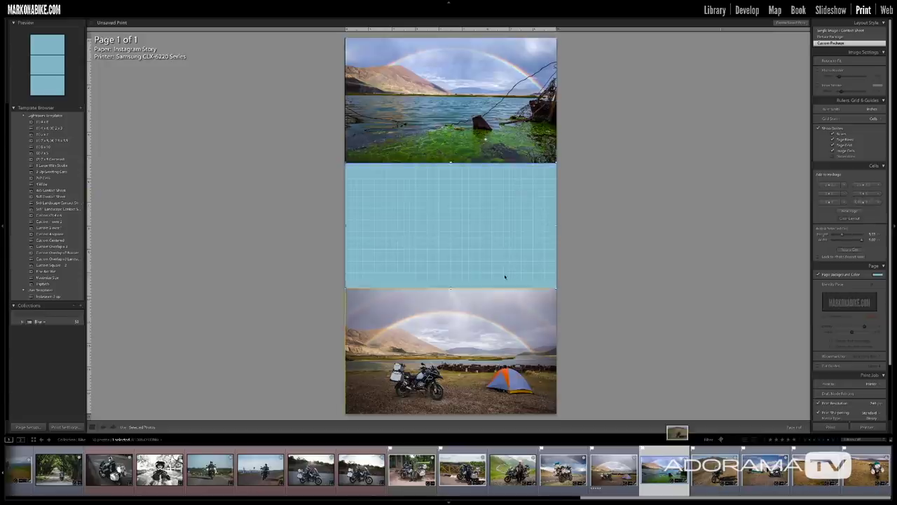
pyautogui.moveTo(505, 278); pyautogui.dragTo(505, 273)
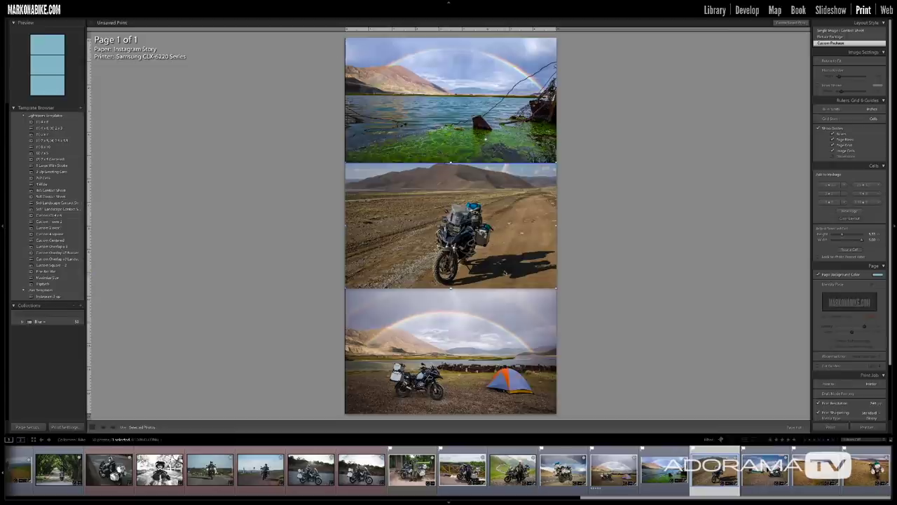
pyautogui.click(610, 266)
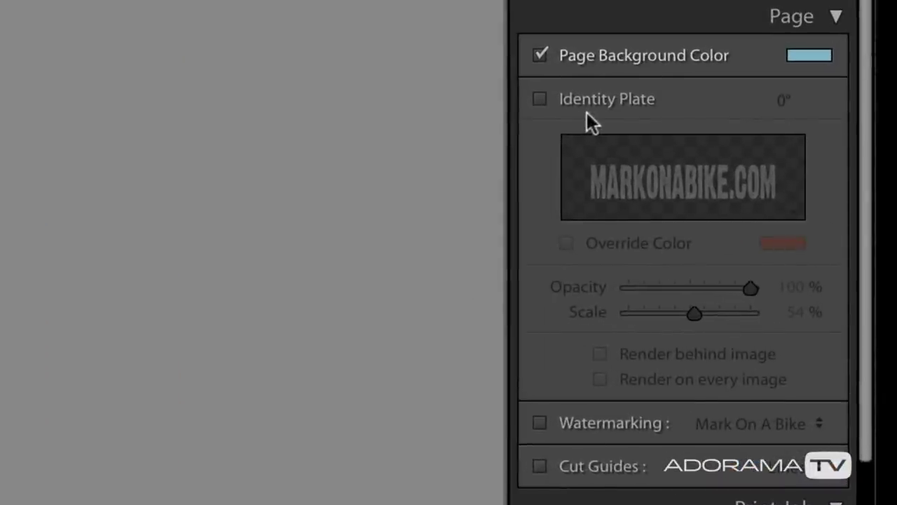
# - Enable the Identity Plate and position it in the sky of the bottom campsite photo
pyautogui.click(539, 100)
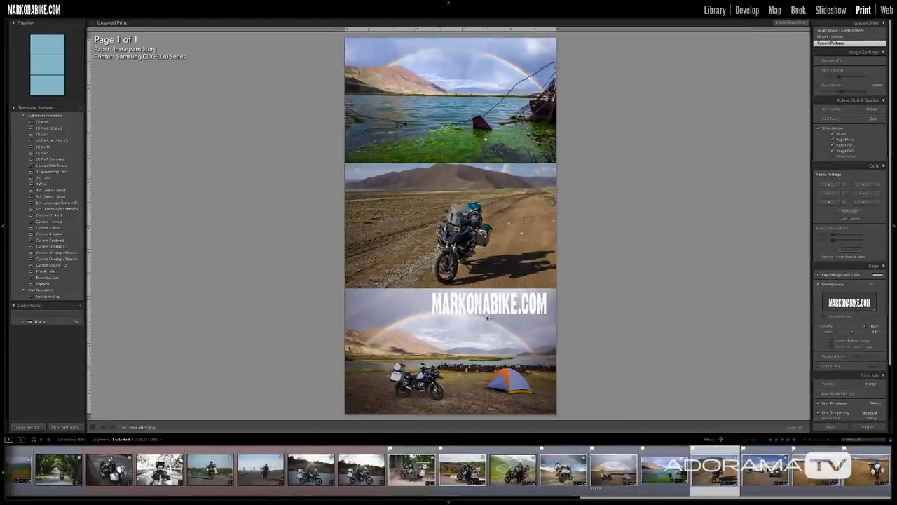
pyautogui.click(488, 319)
pyautogui.moveTo(488, 324); pyautogui.dragTo(472, 329)
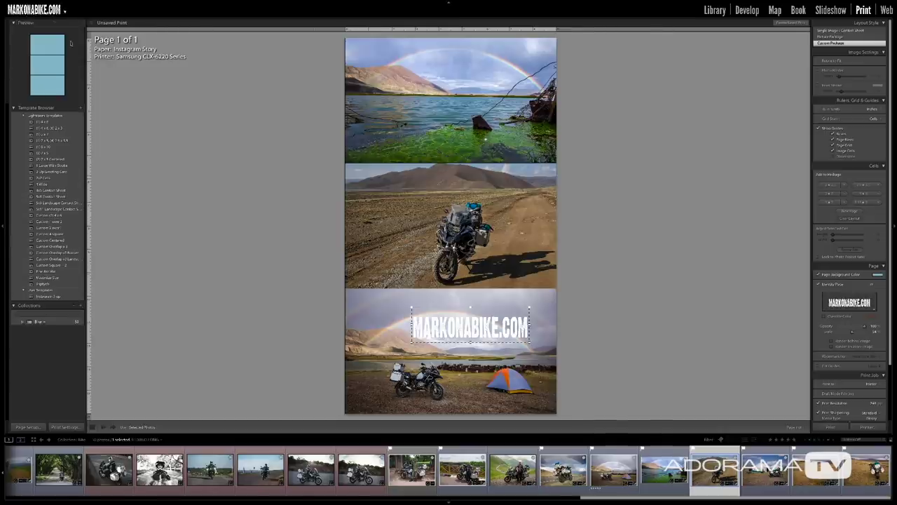
pyautogui.moveTo(500, 327); pyautogui.dragTo(493, 320)
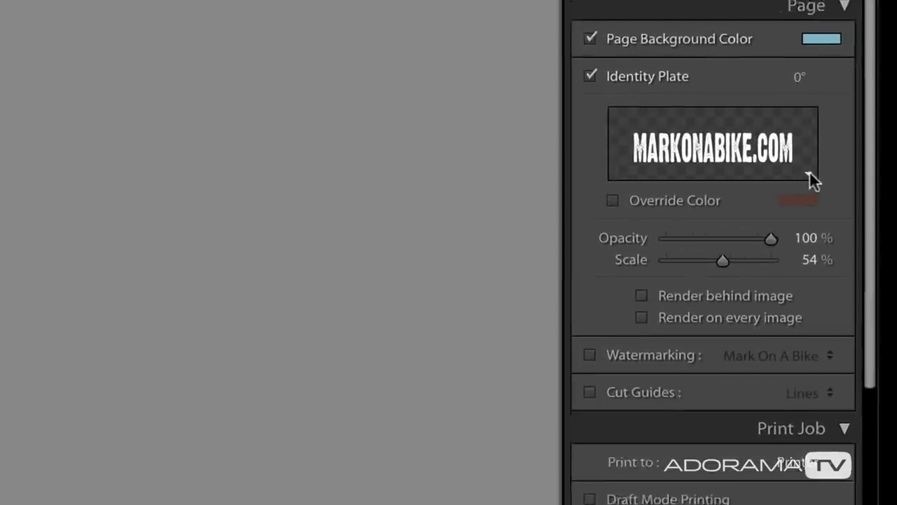
# - Edit the identity plate, replacing its text with "Read My Blog!" in black
pyautogui.click(809, 174)
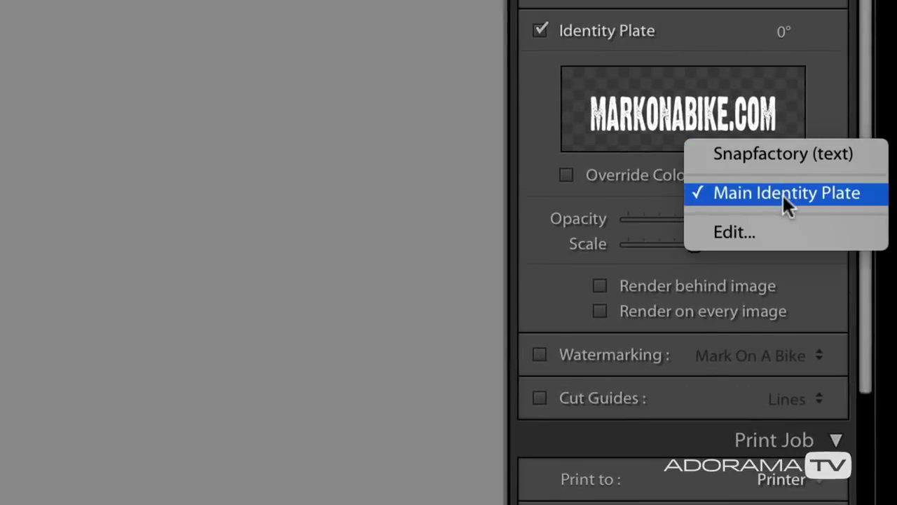
pyautogui.click(769, 231)
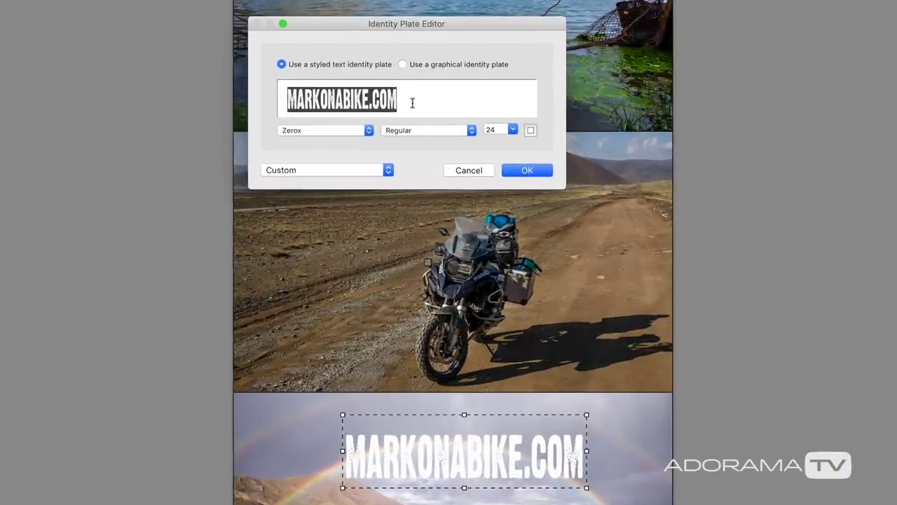
pyautogui.press('BackSpace')
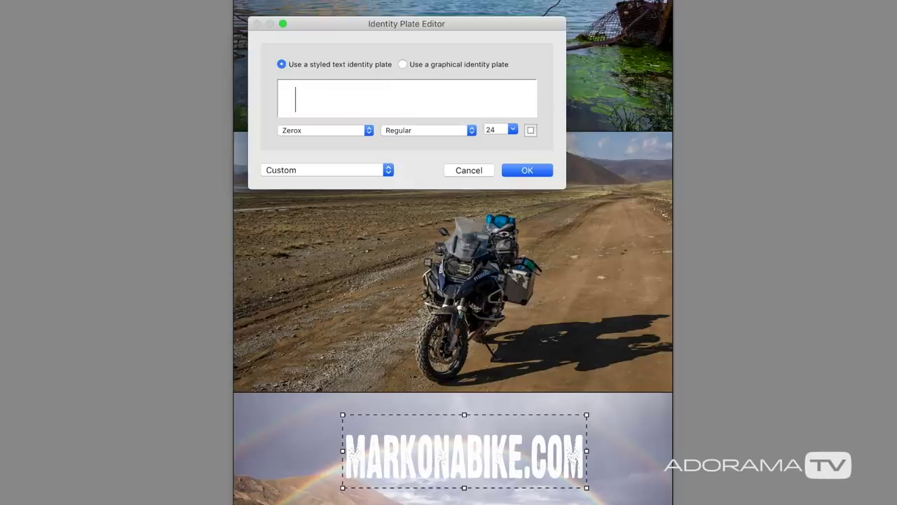
pyautogui.click(531, 130)
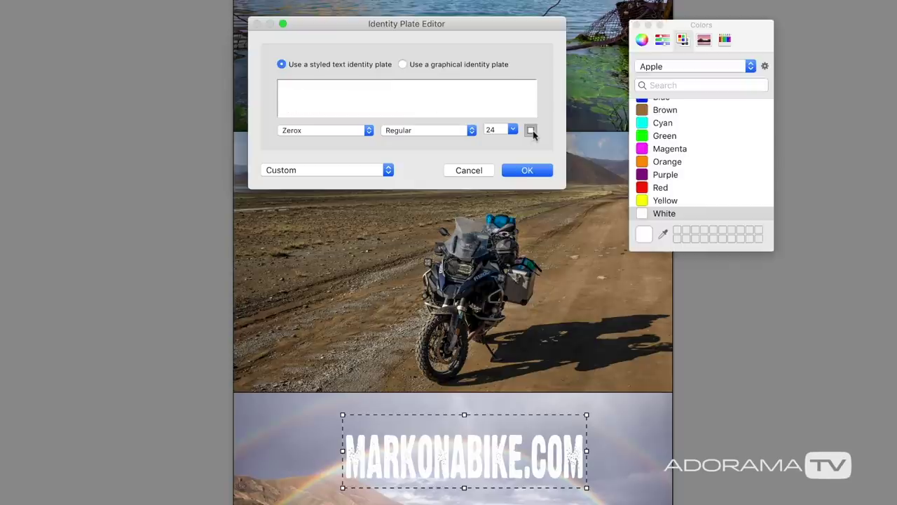
pyautogui.scroll(2, 638, 115)
pyautogui.click(652, 105)
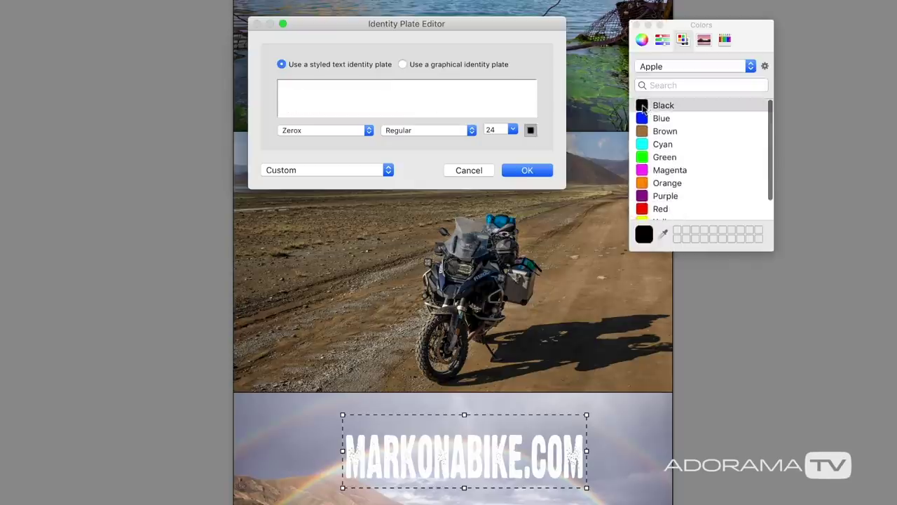
pyautogui.write('REA')
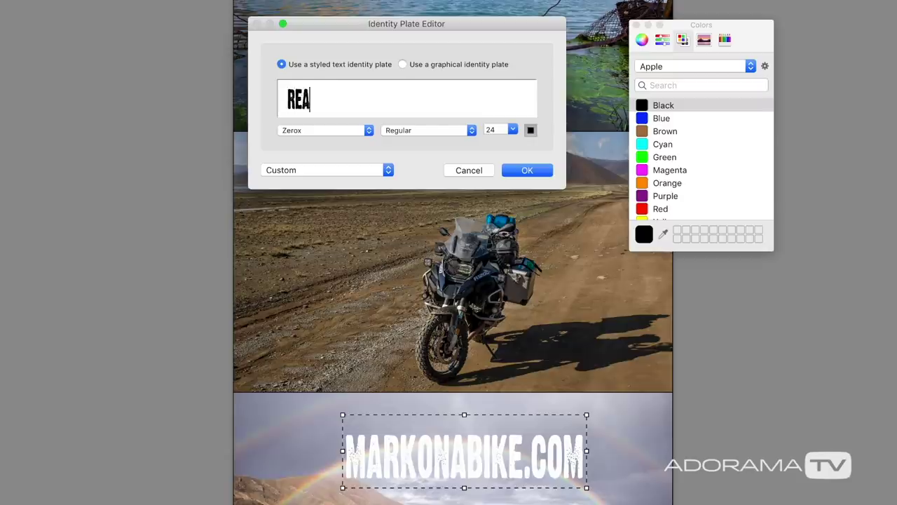
pyautogui.write('D MY BLOG!')
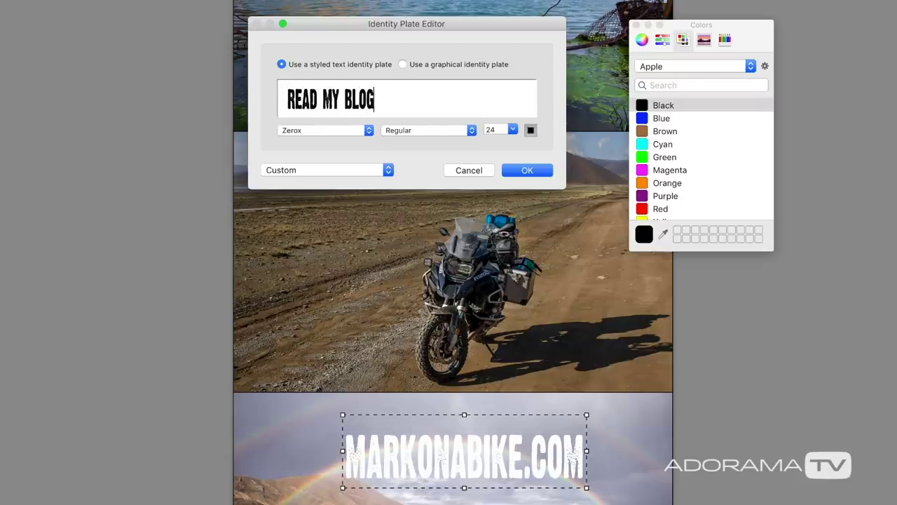
# - Change the identity plate text's font to Vox Round and apply the edit
pyautogui.click(369, 130)
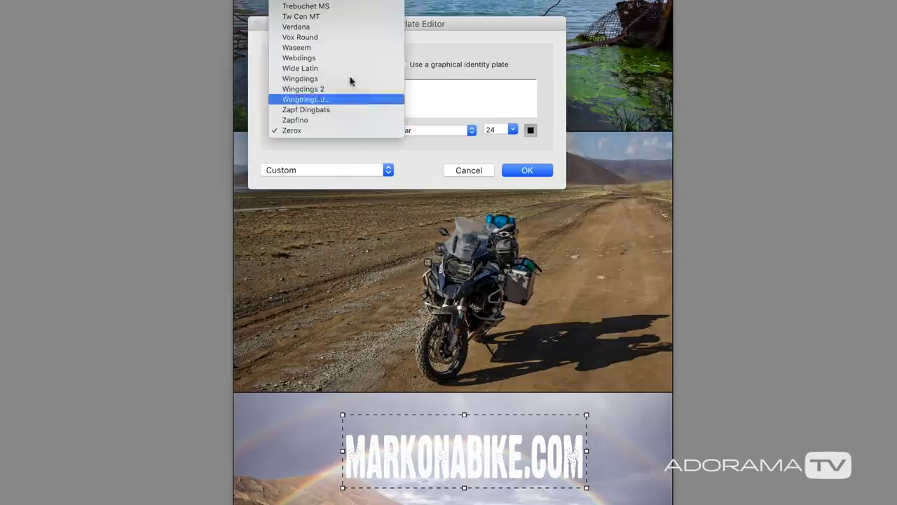
pyautogui.click(342, 40)
pyautogui.moveTo(404, 105); pyautogui.dragTo(251, 87)
pyautogui.click(366, 130)
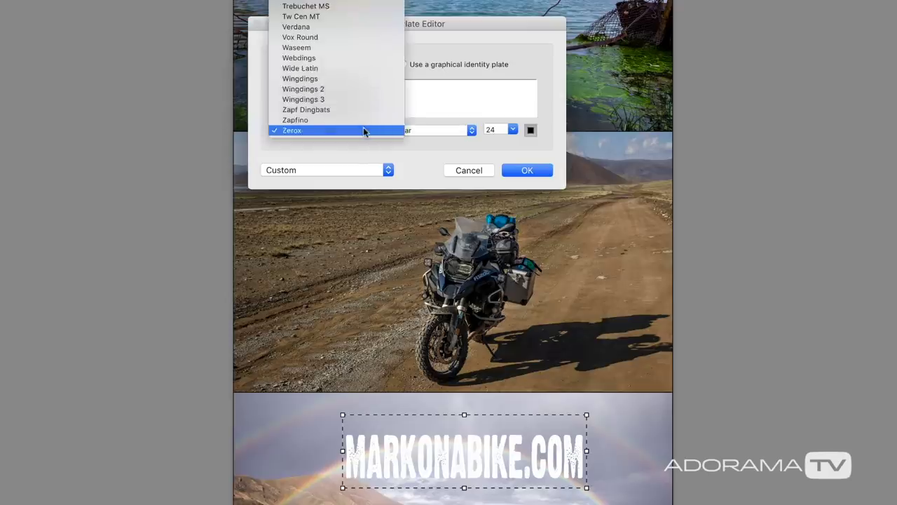
pyautogui.click(335, 39)
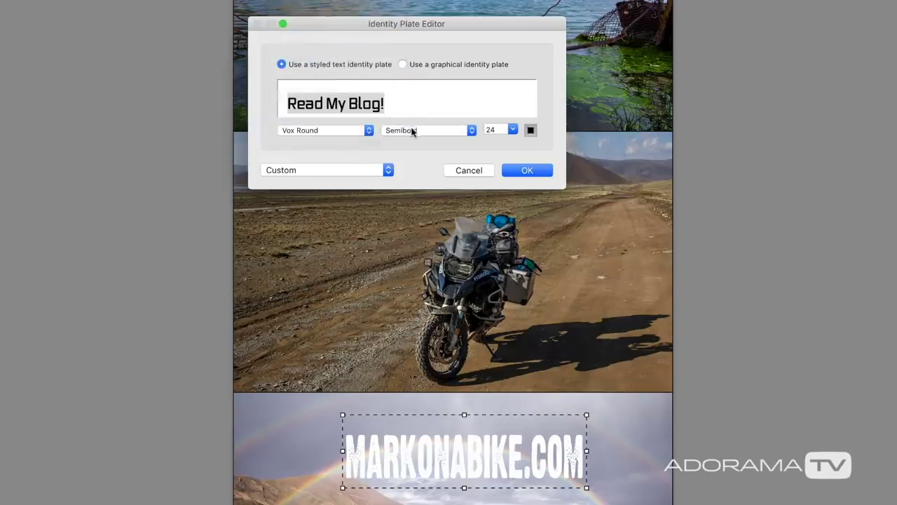
pyautogui.click(522, 175)
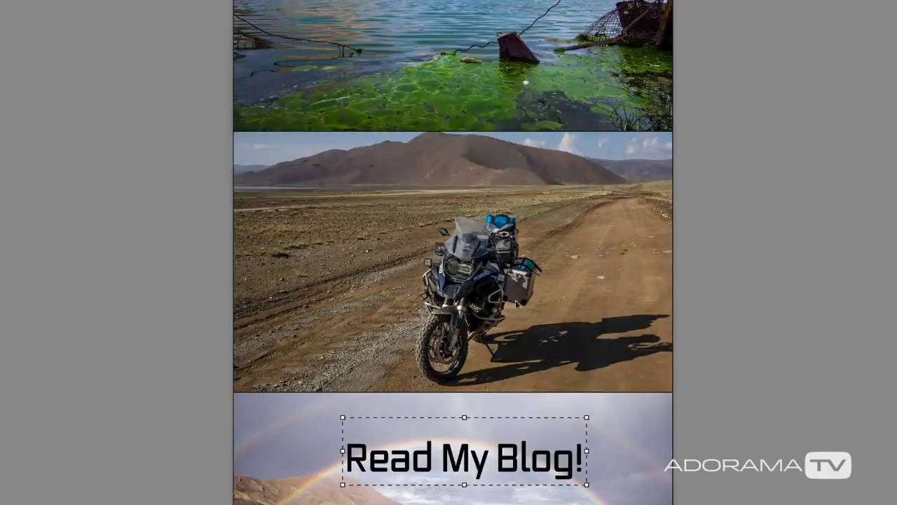
# - Move the "Read My Blog!" text toward the bottom photo's left edge and enlarge it to nearly the photo's width
pyautogui.moveTo(494, 460); pyautogui.dragTo(388, 450)
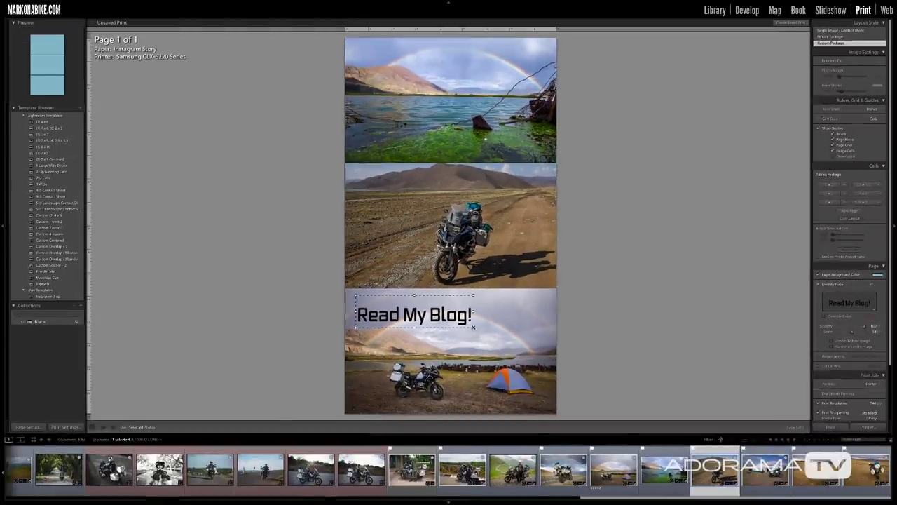
pyautogui.moveTo(473, 327); pyautogui.dragTo(541, 344)
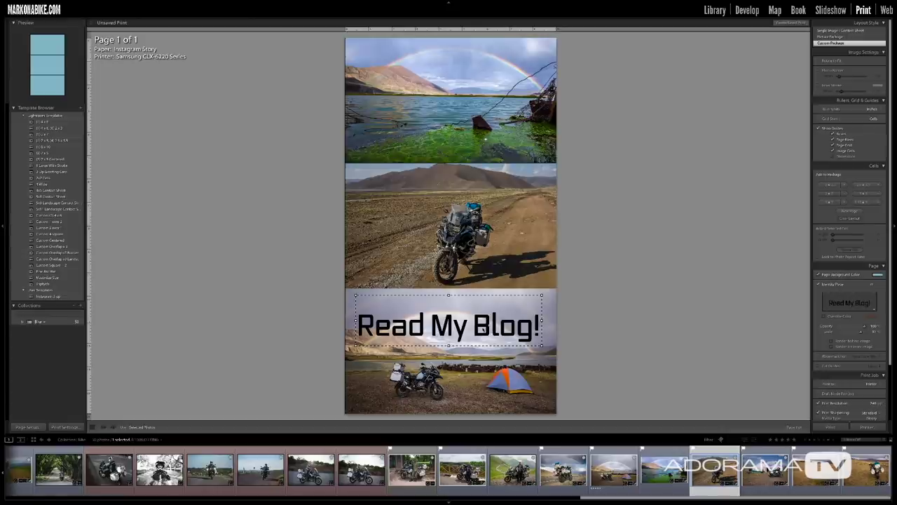
# - Replace the text identity plate with a graphical one using Swipe Up black.png from the Identity Plates folder in Finder
pyautogui.click(874, 310)
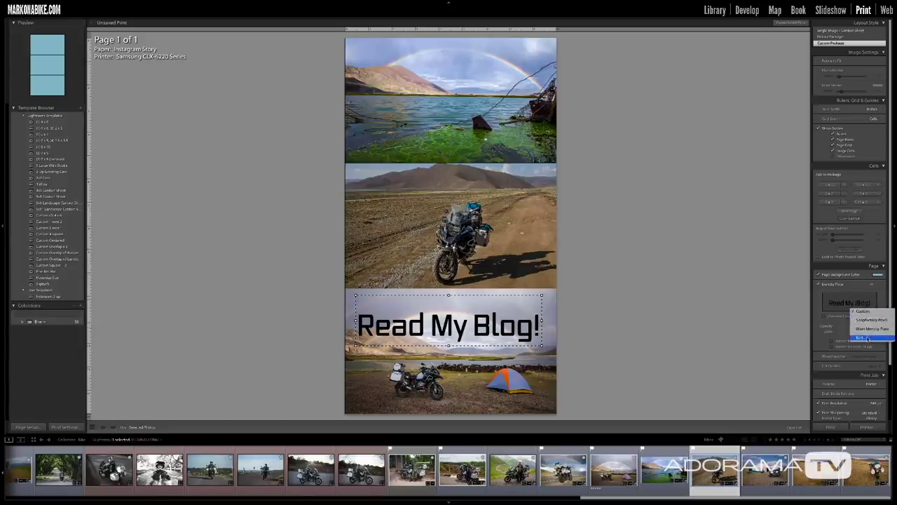
pyautogui.click(860, 337)
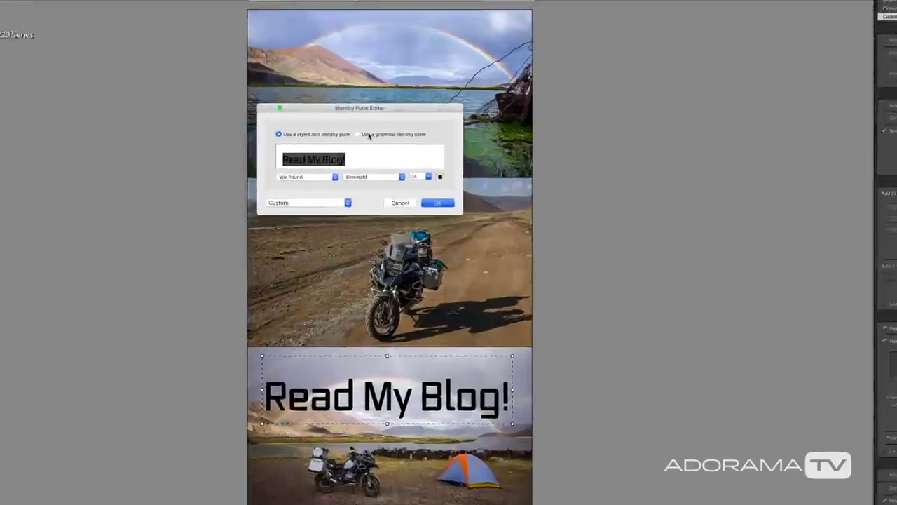
pyautogui.click(428, 131)
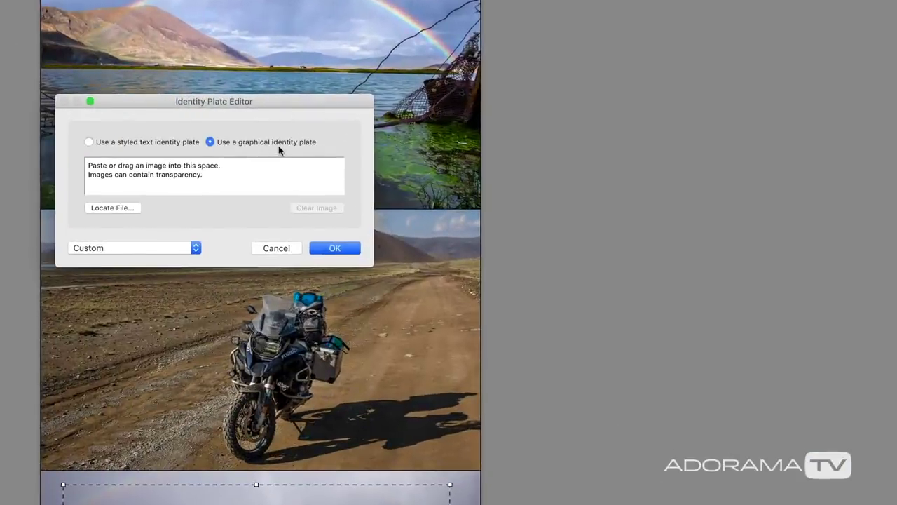
pyautogui.press('super+Tab')
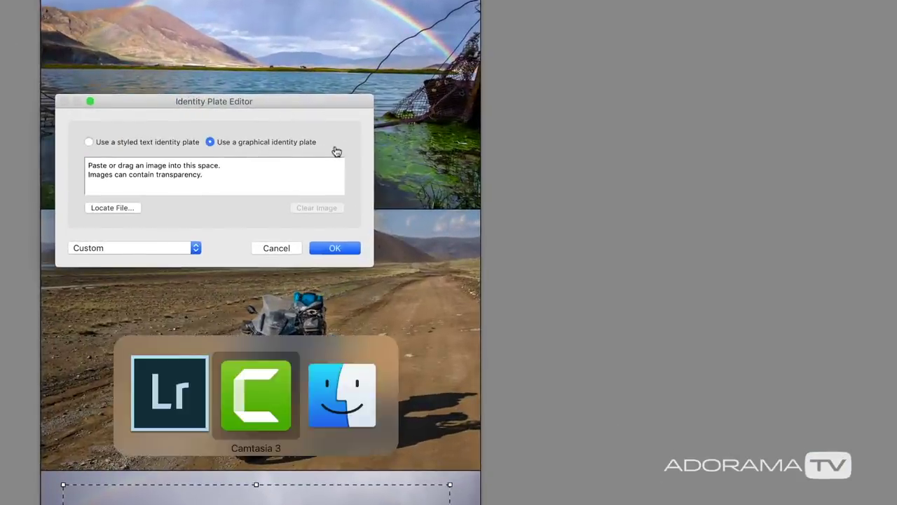
pyautogui.press('super+Tab')
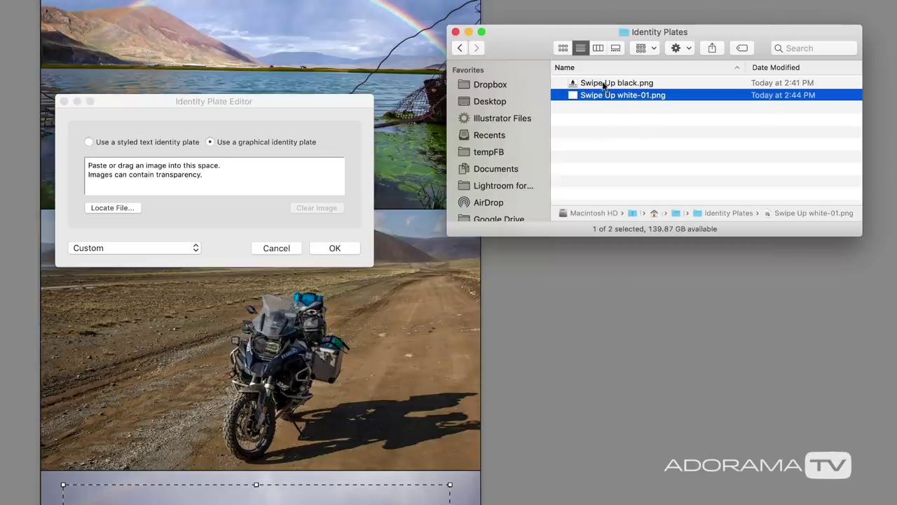
pyautogui.click(604, 84)
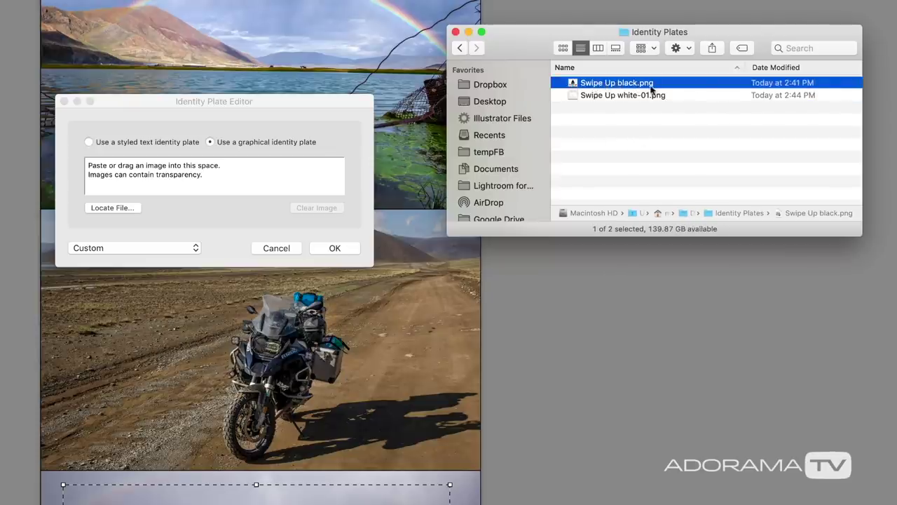
pyautogui.moveTo(576, 85); pyautogui.dragTo(324, 172)
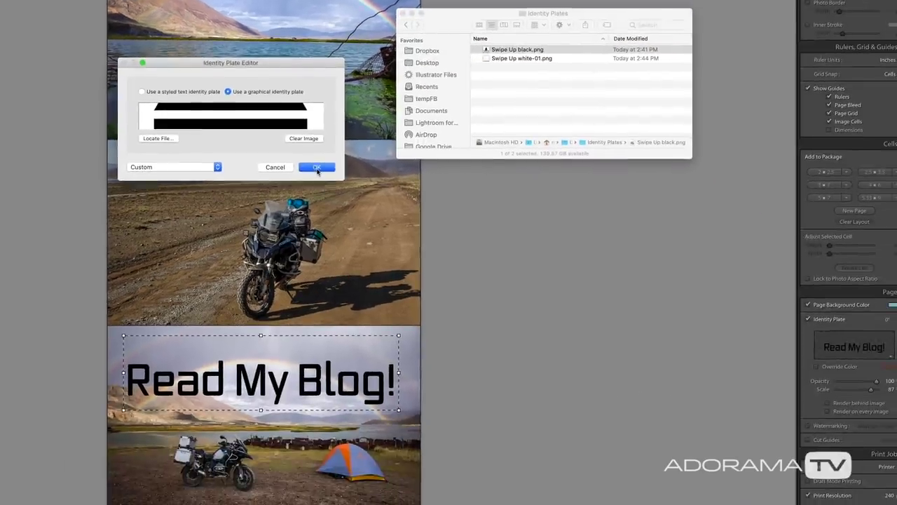
pyautogui.click(317, 167)
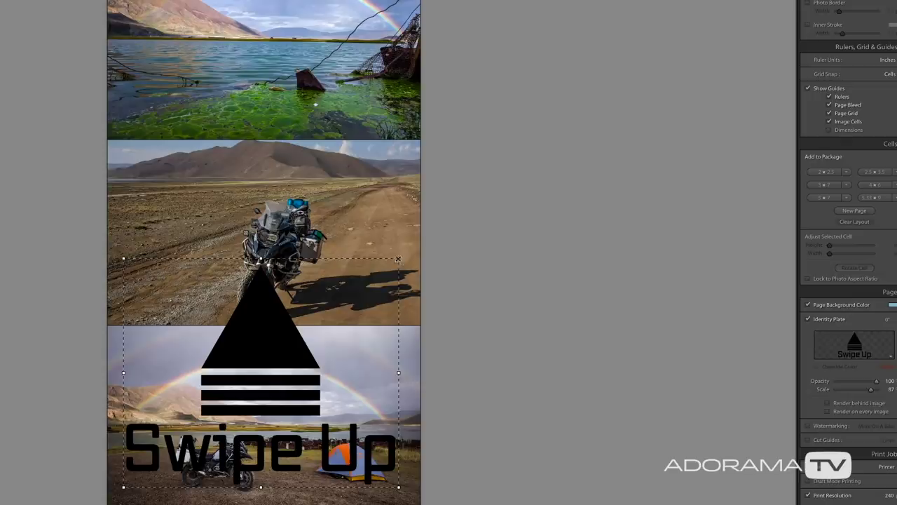
# - Shrink the Swipe Up graphic to less than half the page width and move it onto the top lake photo
pyautogui.moveTo(400, 260); pyautogui.dragTo(321, 341)
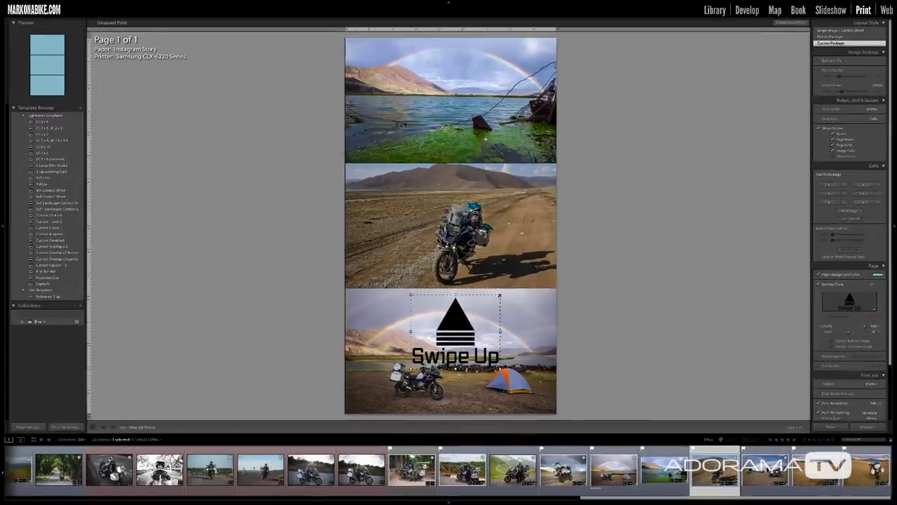
pyautogui.moveTo(282, 359); pyautogui.dragTo(282, 376)
pyautogui.moveTo(461, 324); pyautogui.dragTo(459, 318)
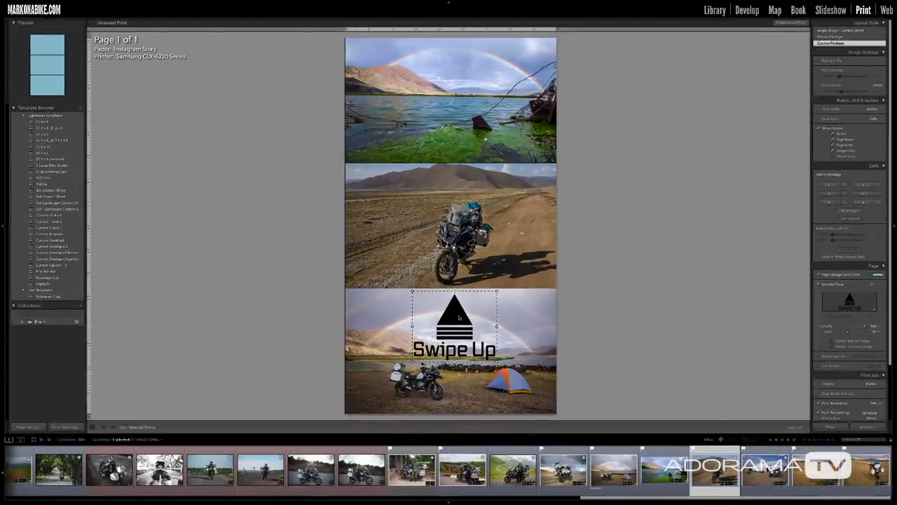
pyautogui.click(534, 317)
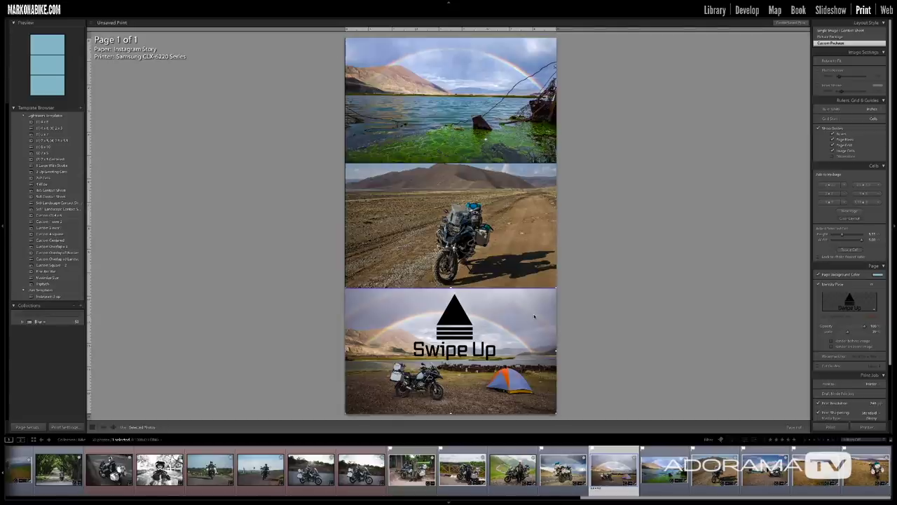
pyautogui.moveTo(456, 330); pyautogui.dragTo(445, 84)
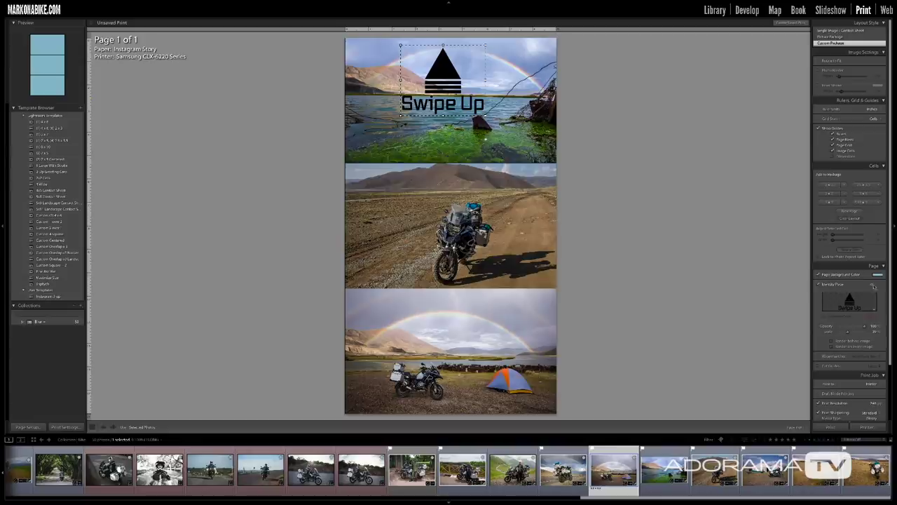
# - Try rotating the identity plate onscreen by 90° and -90°, and restore it to no rotation
pyautogui.click(872, 285)
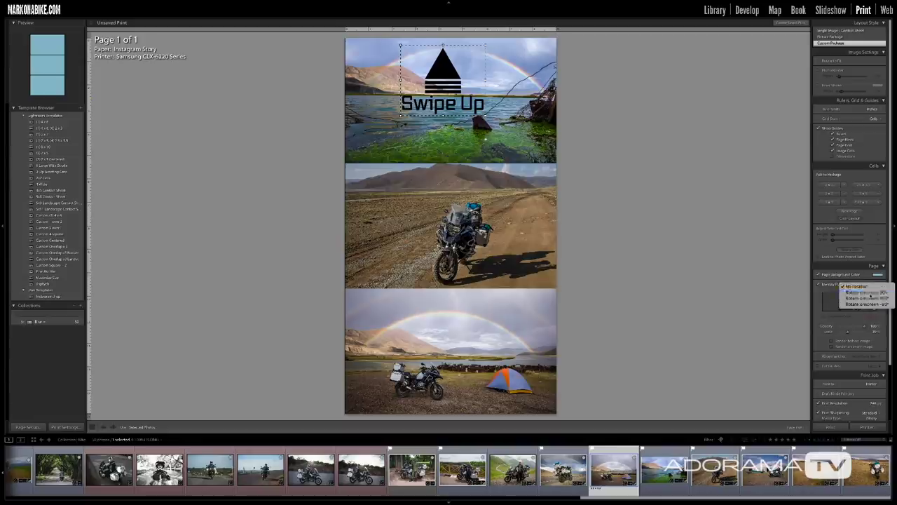
pyautogui.click(868, 292)
pyautogui.click(872, 288)
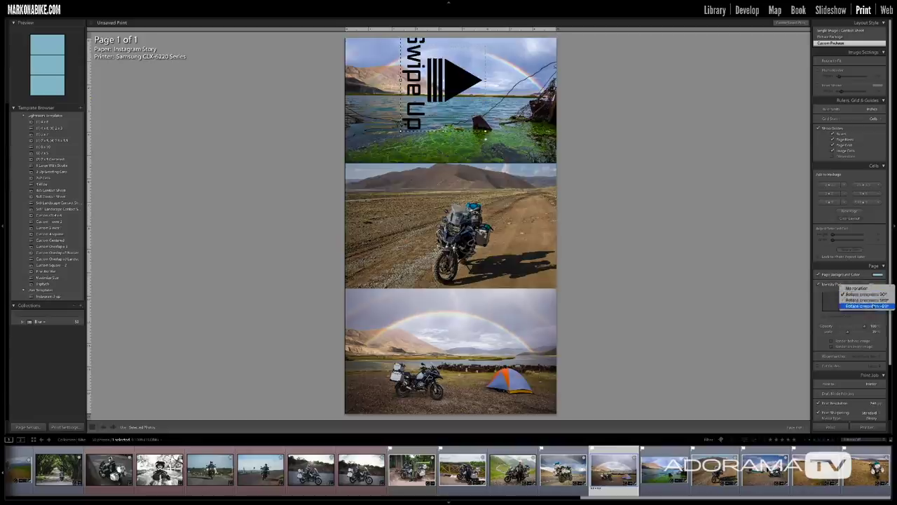
pyautogui.click(868, 306)
pyautogui.click(873, 287)
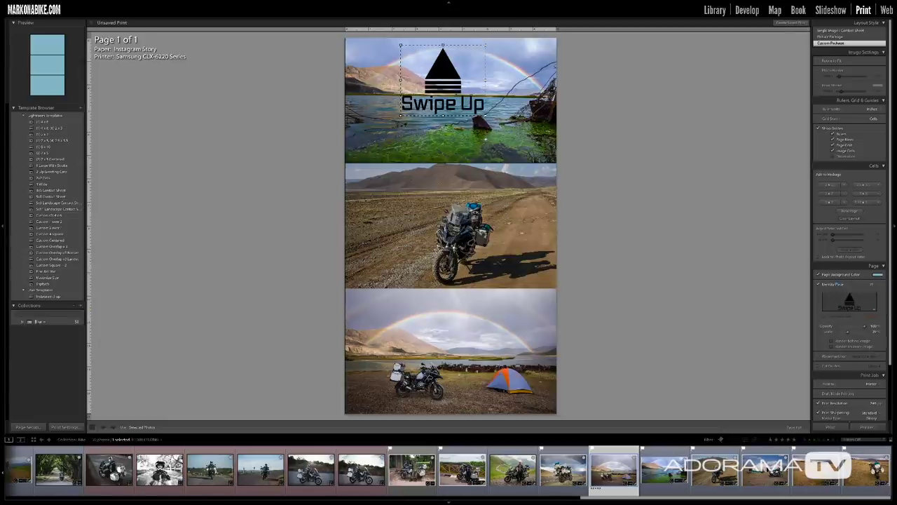
# - Center the Swipe Up graphic horizontally over the top photo and deselect it
pyautogui.moveTo(448, 75); pyautogui.dragTo(453, 82)
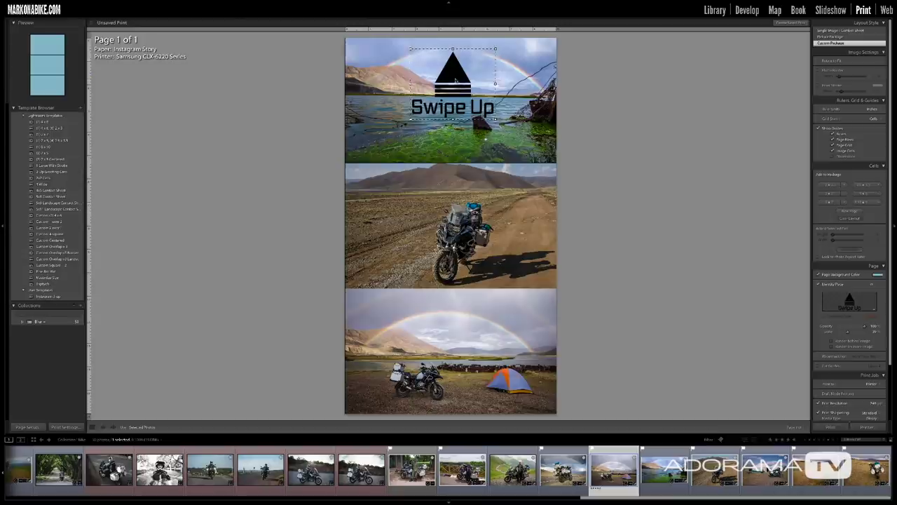
pyautogui.click(335, 97)
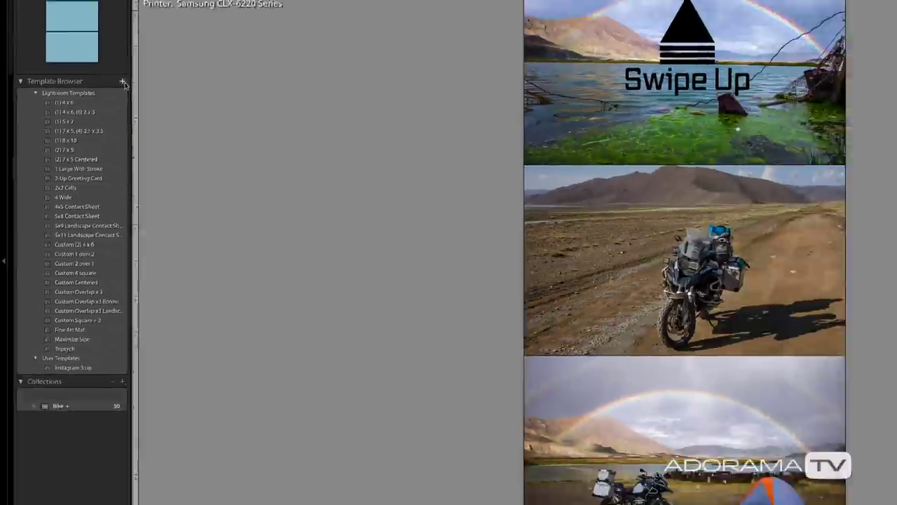
# - Save the layout as a new print template named "3 Up Template" in the User Templates folder
pyautogui.click(122, 82)
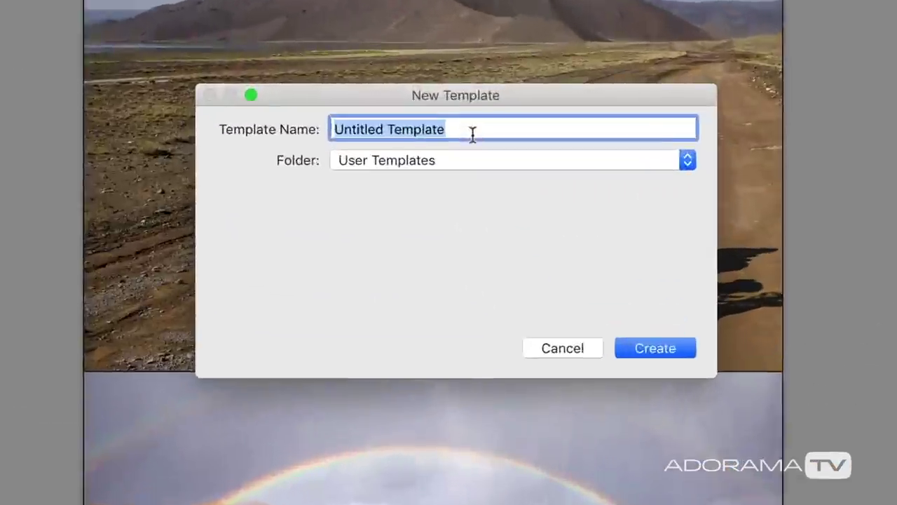
pyautogui.write('#')
pyautogui.press('BackSpace')
pyautogui.write('# Up Template')
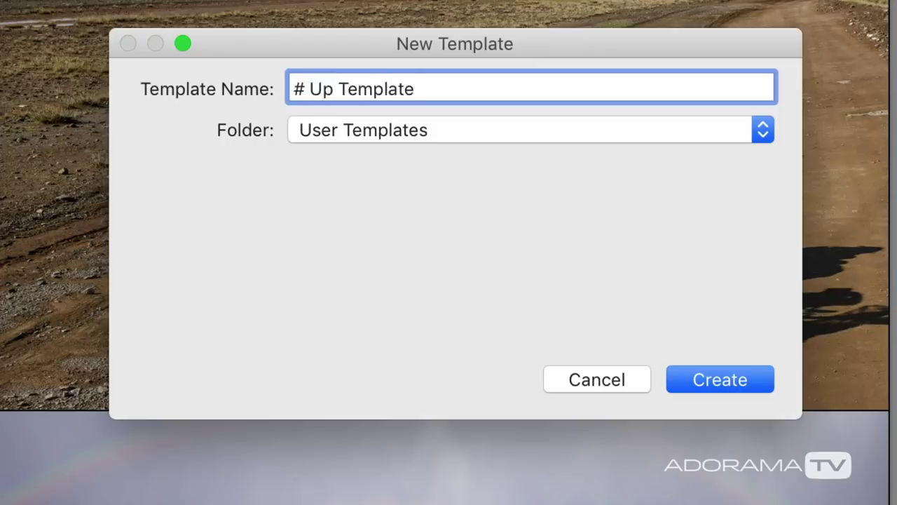
pyautogui.moveTo(301, 88); pyautogui.dragTo(261, 81)
pyautogui.write('3')
pyautogui.click(721, 378)
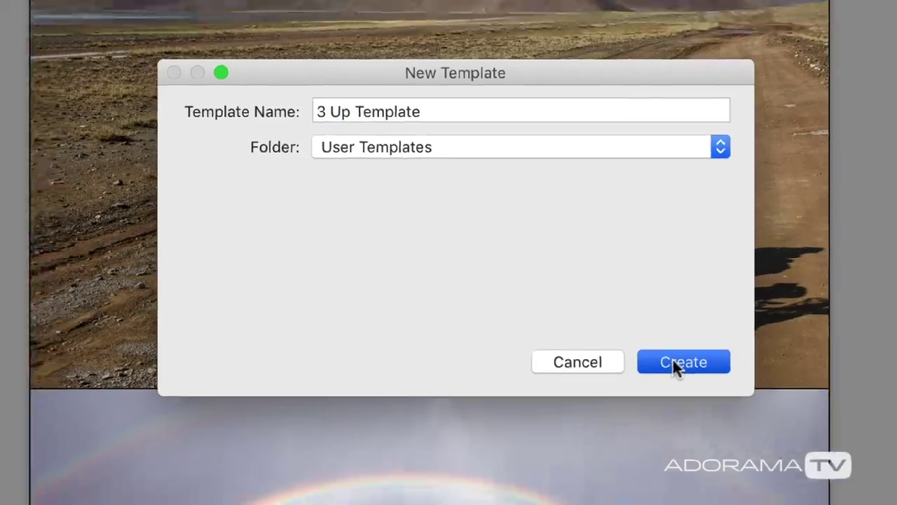
pyautogui.click(710, 379)
# - Apply the built-in Custom 1 over 2 template and switch back to the saved 3 Up Template
pyautogui.click(54, 222)
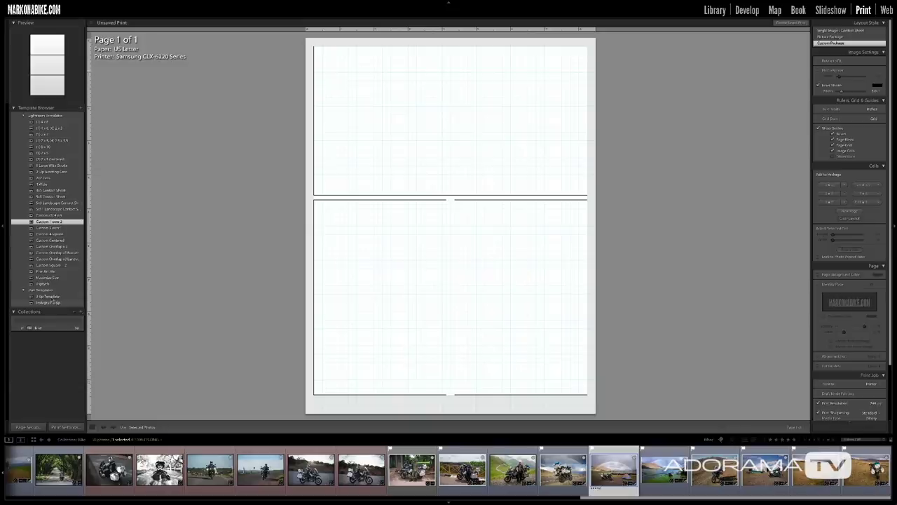
pyautogui.click(47, 295)
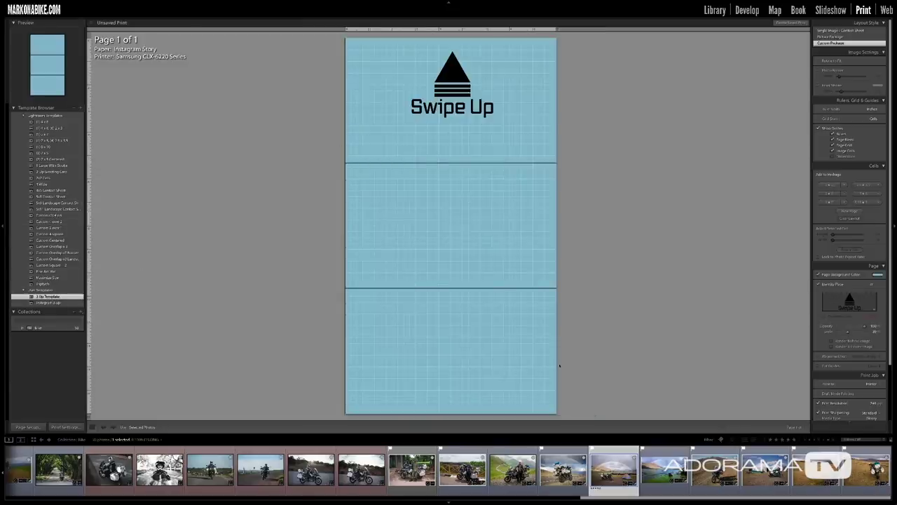
# - Fill the template's cells with the campsite photo on top, the rainbow lake in the middle and the dirt-road motorcycle below
pyautogui.moveTo(614, 468); pyautogui.dragTo(449, 105)
pyautogui.moveTo(664, 469); pyautogui.dragTo(520, 265)
pyautogui.moveTo(715, 468); pyautogui.dragTo(491, 364)
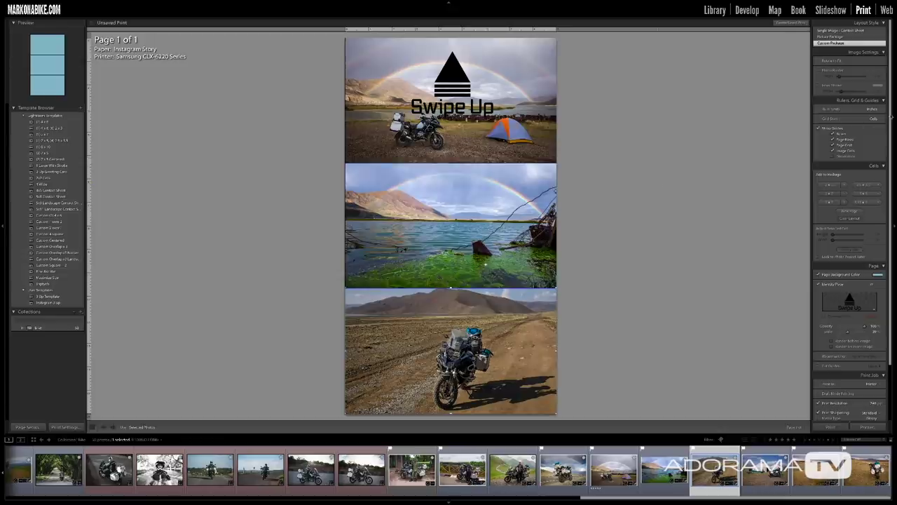
# - Set the print job to output to a JPEG File instead of the printer
pyautogui.scroll(-3, 848, 218)
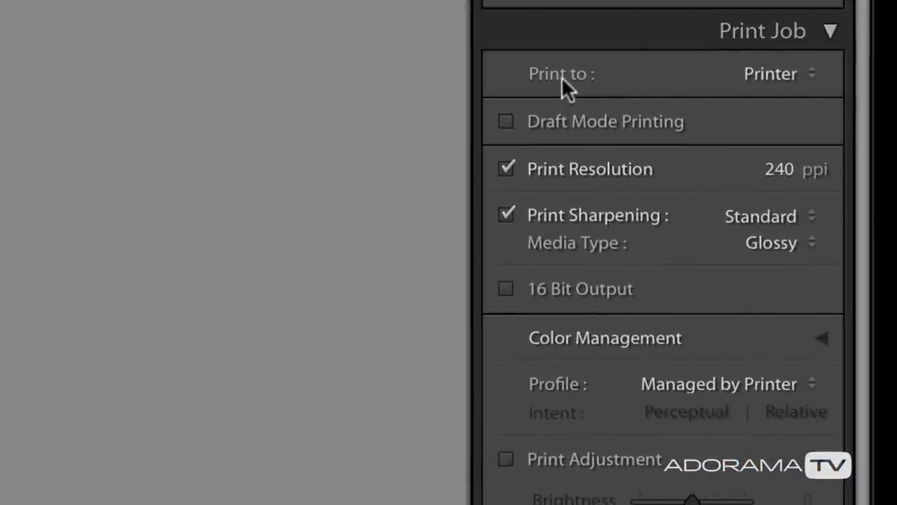
pyautogui.click(773, 73)
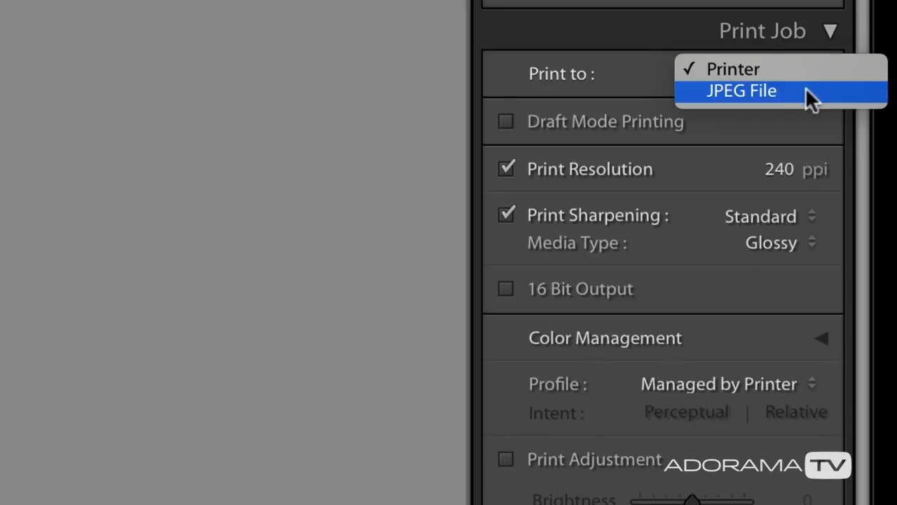
pyautogui.click(806, 88)
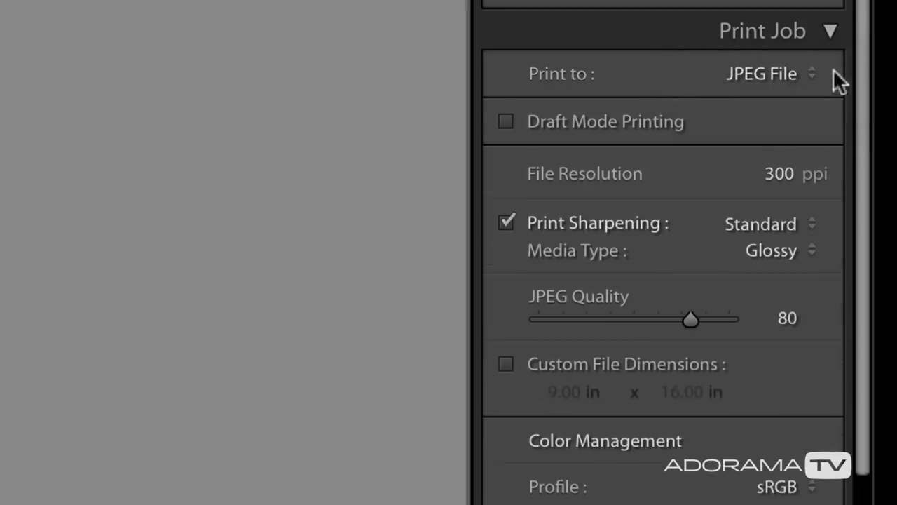
# - Print the page to a file named "Bikes in Mongolia" in the tempFB folder
pyautogui.moveTo(863, 62); pyautogui.dragTo(868, 242)
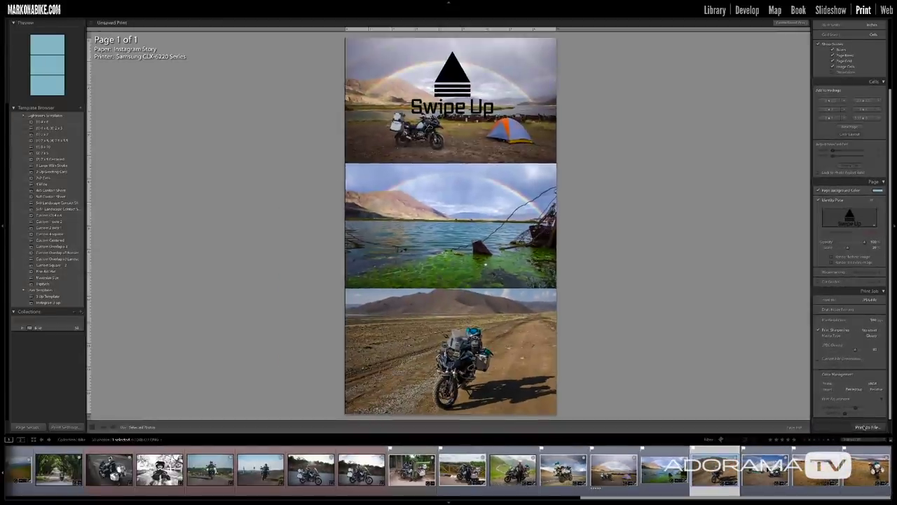
pyautogui.click(867, 427)
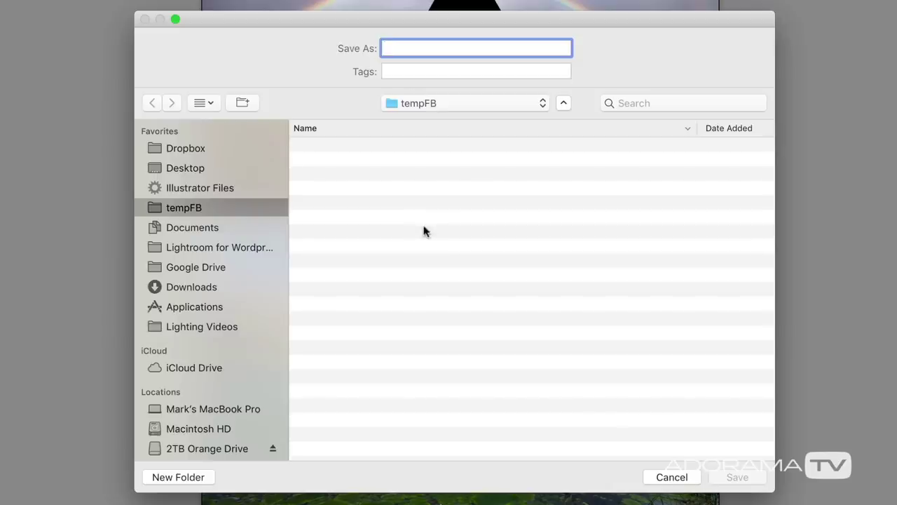
pyautogui.write('Bikes')
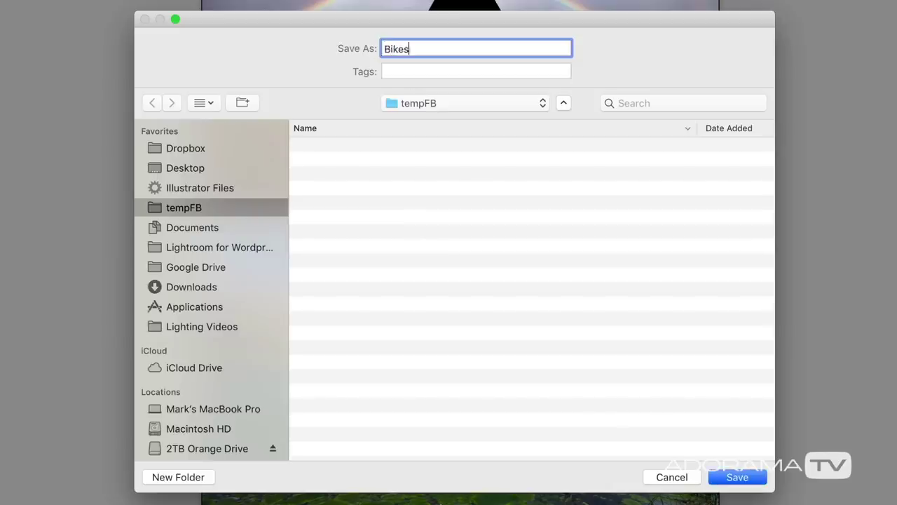
pyautogui.write(' in Mongolia')
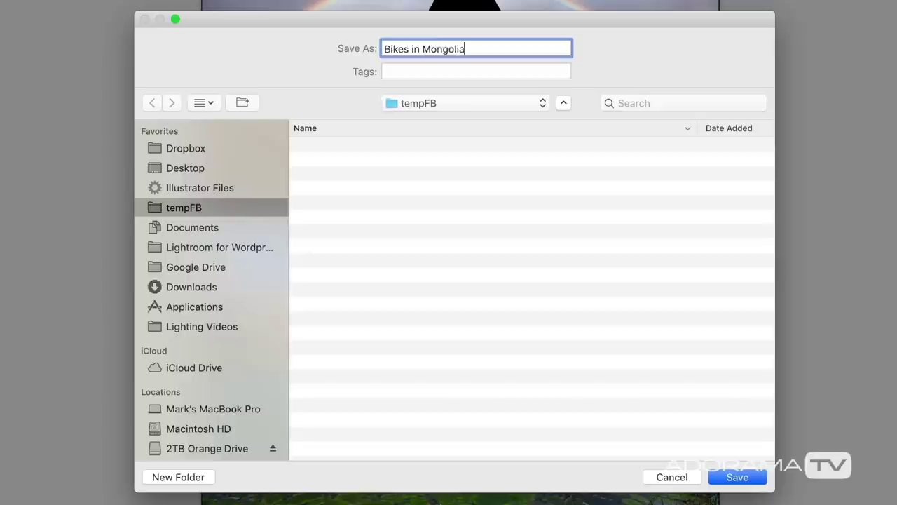
pyautogui.click(728, 477)
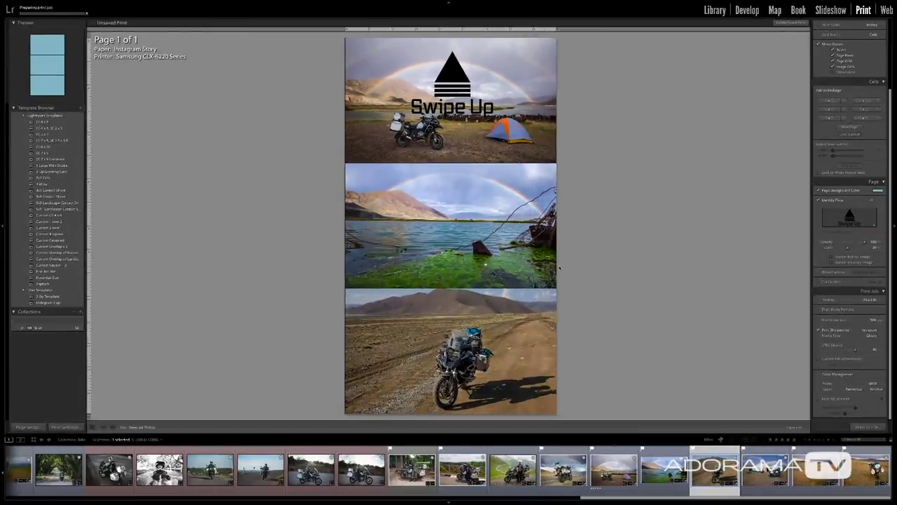
# - Switch to Finder and preview the exported Bikes in Mongolia JPEG in the tempFB folder
pyautogui.press('super+Tab')
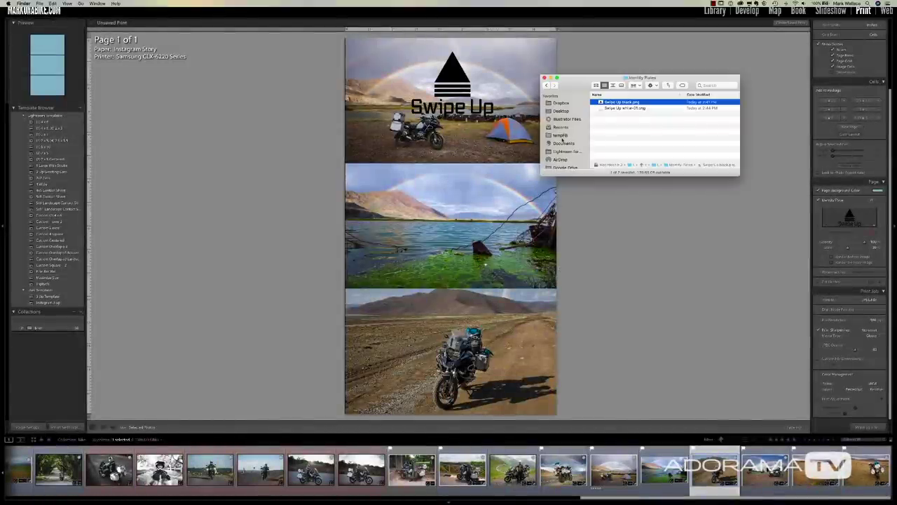
pyautogui.click(561, 136)
pyautogui.click(607, 103)
pyautogui.press('space')
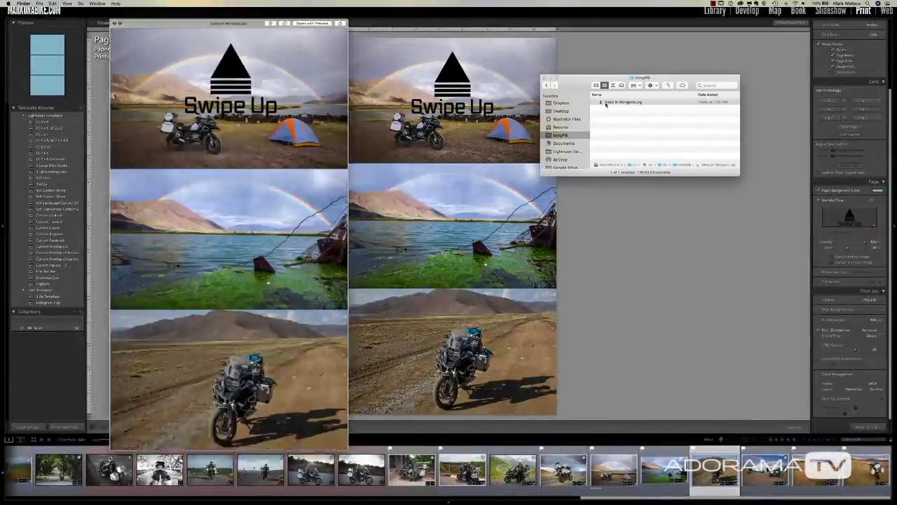
# - Move the exported JPEG's preview aside, close it and reposition the tempFB Finder window
pyautogui.moveTo(195, 13); pyautogui.dragTo(224, 12)
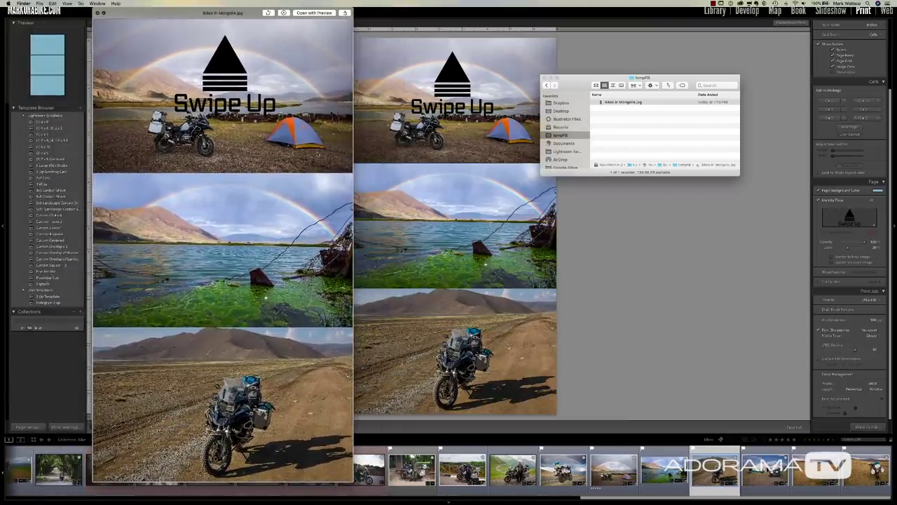
pyautogui.press('space')
pyautogui.moveTo(603, 77); pyautogui.dragTo(639, 72)
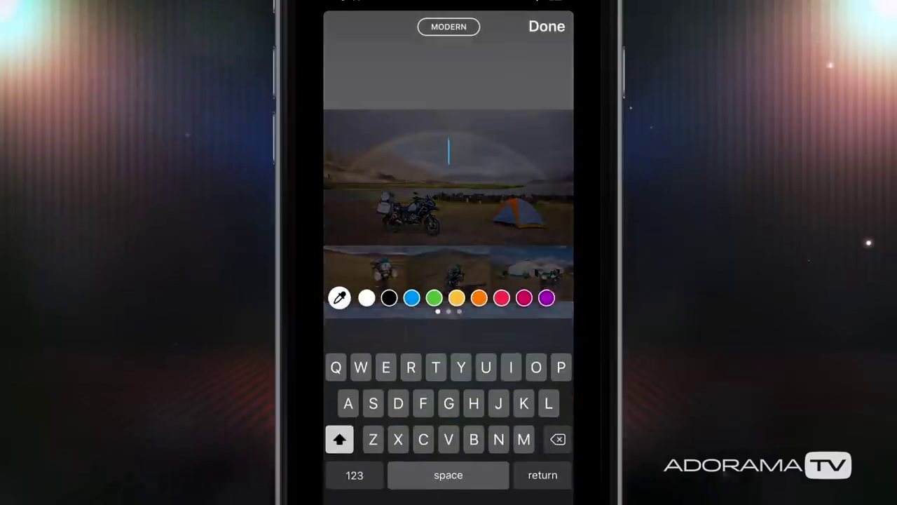
# - In the Instagram story editor, add the text "BEAUTIFUL MONGOLIA" in black and place it in the white area above the photos
pyautogui.write('BEAUTI')
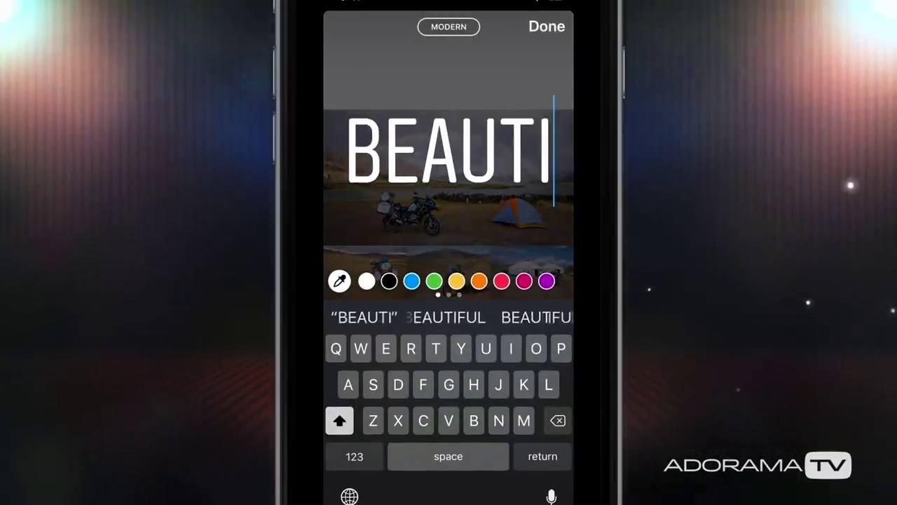
pyautogui.write('FUL MONGOLIA')
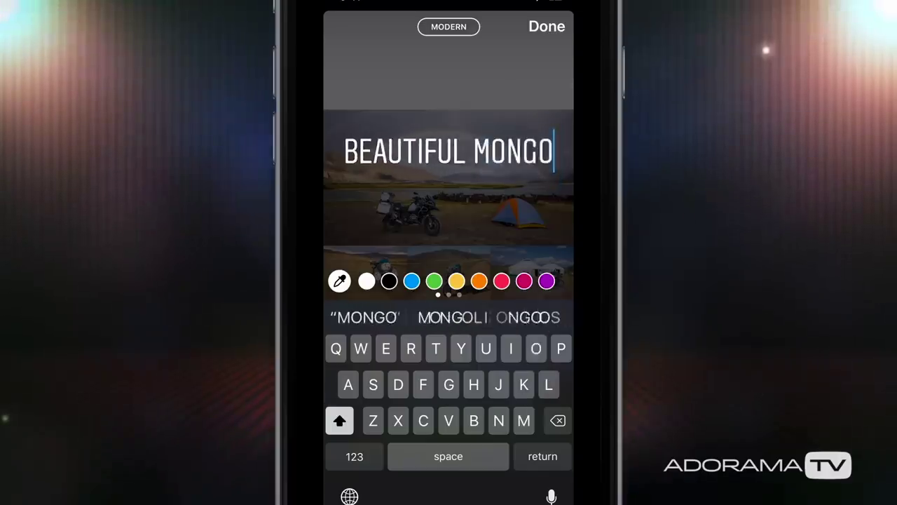
pyautogui.click(389, 281)
pyautogui.click(546, 26)
pyautogui.click(436, 29)
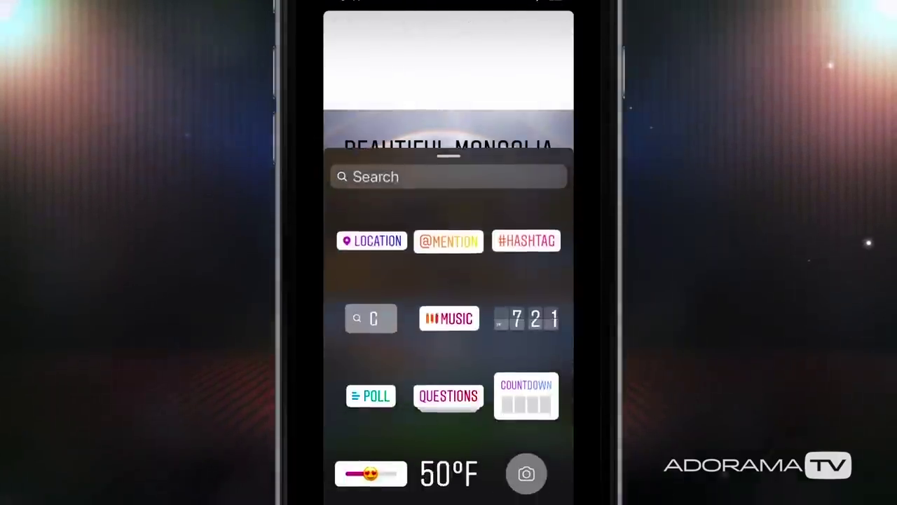
pyautogui.moveTo(449, 156); pyautogui.dragTo(449, 82)
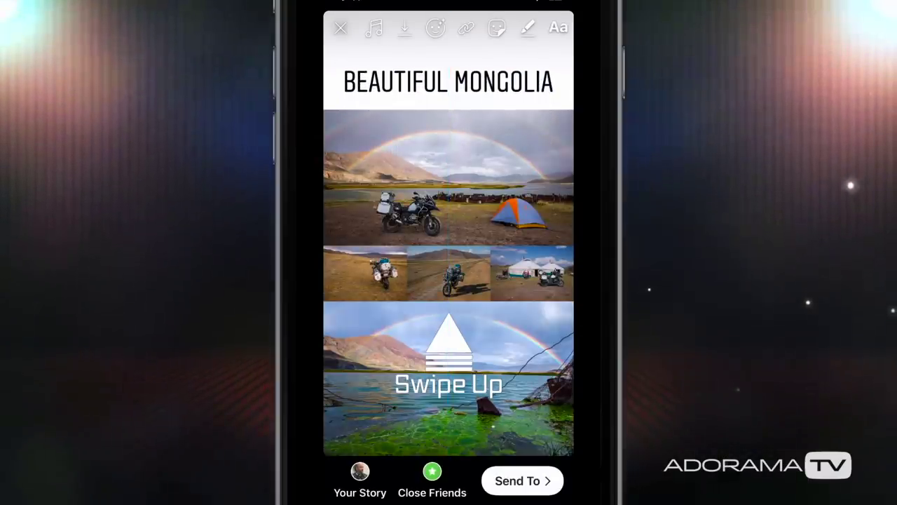
# - Discard the Mongolia story and load the "Create This Effect Using Trash As A Light Modifier" image from the photo gallery
pyautogui.click(340, 27)
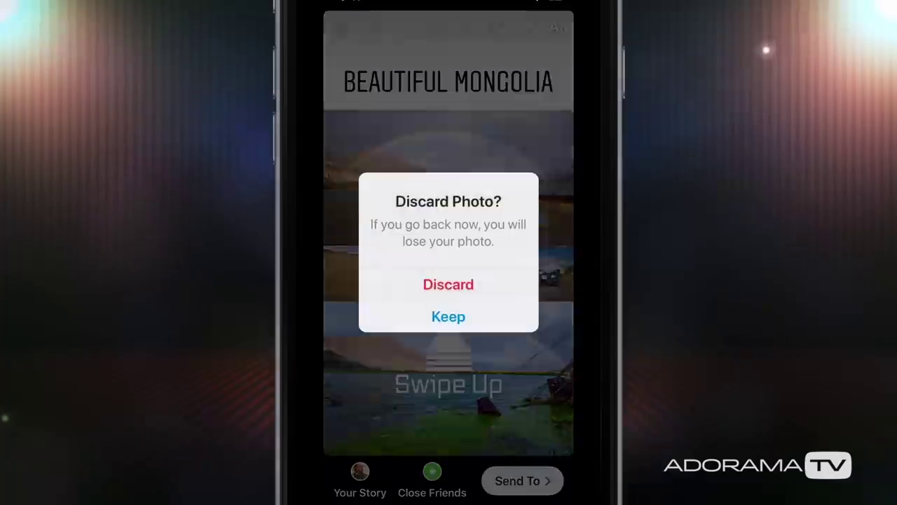
pyautogui.click(449, 284)
pyautogui.click(353, 409)
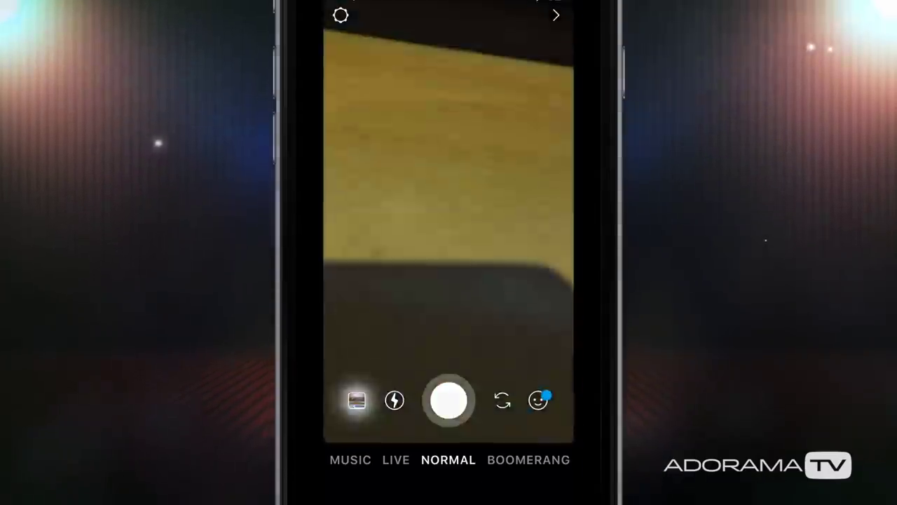
pyautogui.click(364, 300)
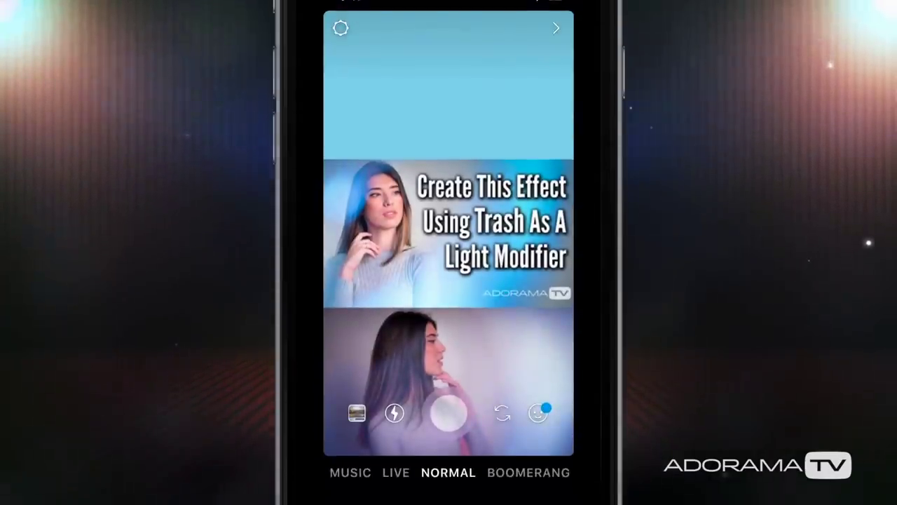
pyautogui.moveTo(448, 343); pyautogui.dragTo(448, 427)
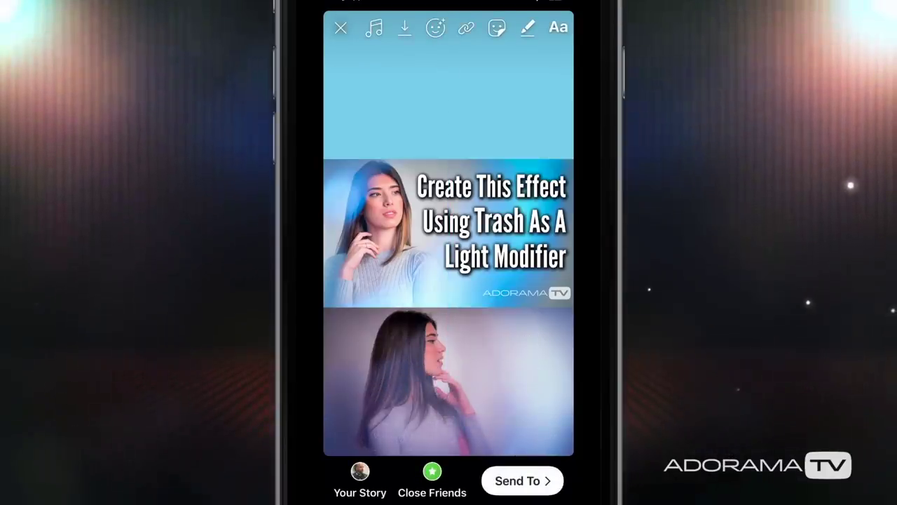
# - Add the white text "WATCH THIS NOW!!!" and place it near the upper edge of the story's blue area
pyautogui.click(558, 28)
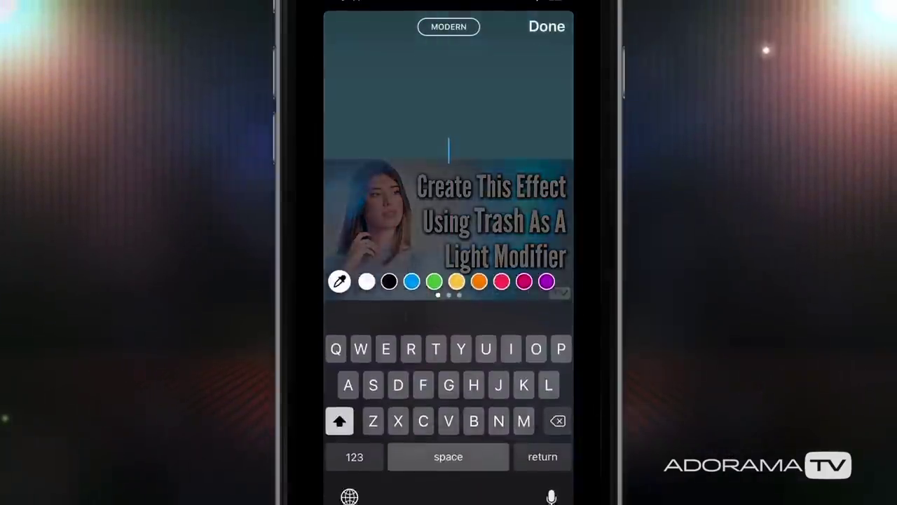
pyautogui.write('WATCH T')
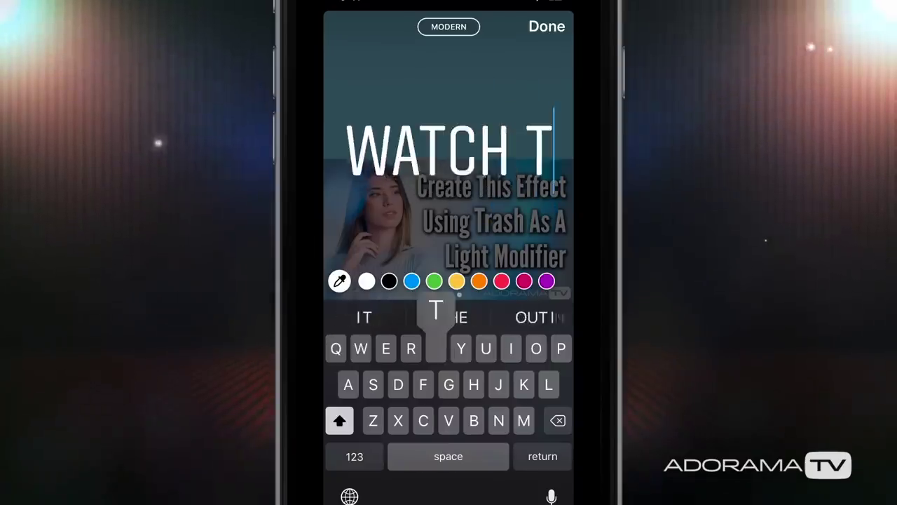
pyautogui.write('HIS NOW!!!')
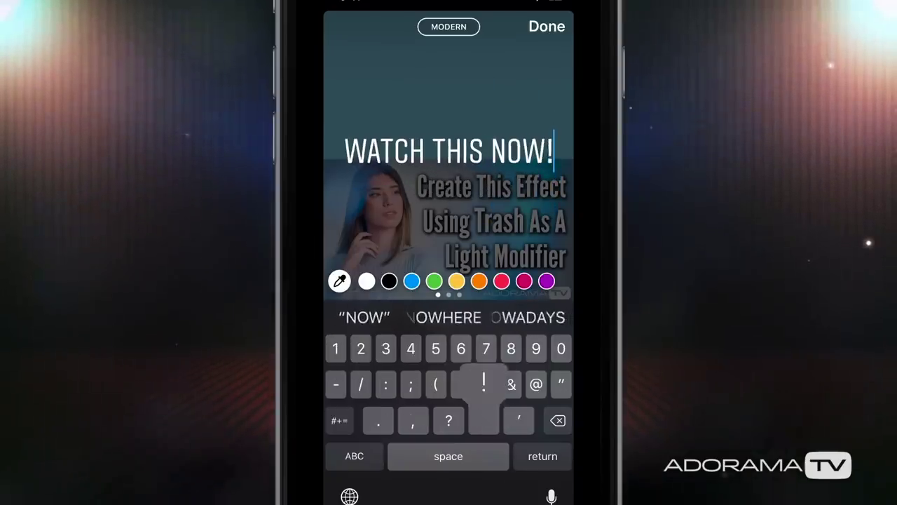
pyautogui.click(547, 26)
pyautogui.click(497, 26)
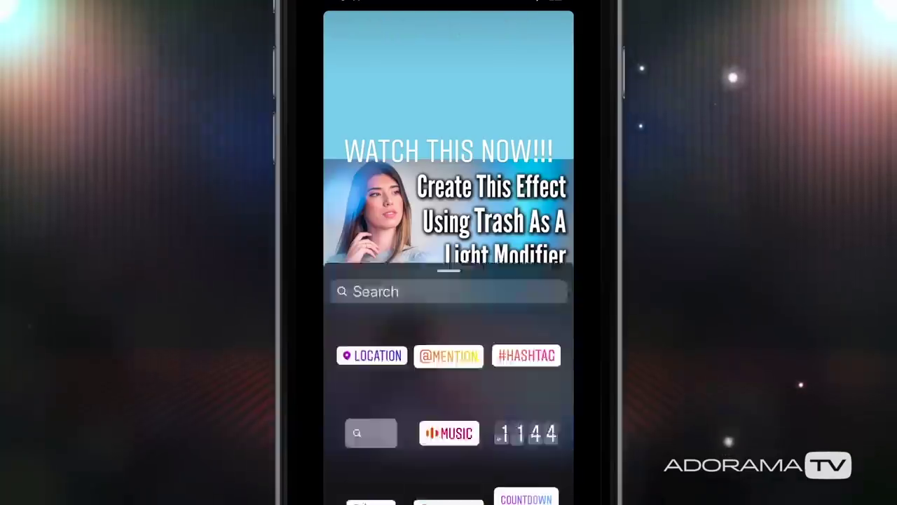
pyautogui.moveTo(445, 103); pyautogui.dragTo(449, 64)
pyautogui.click(497, 27)
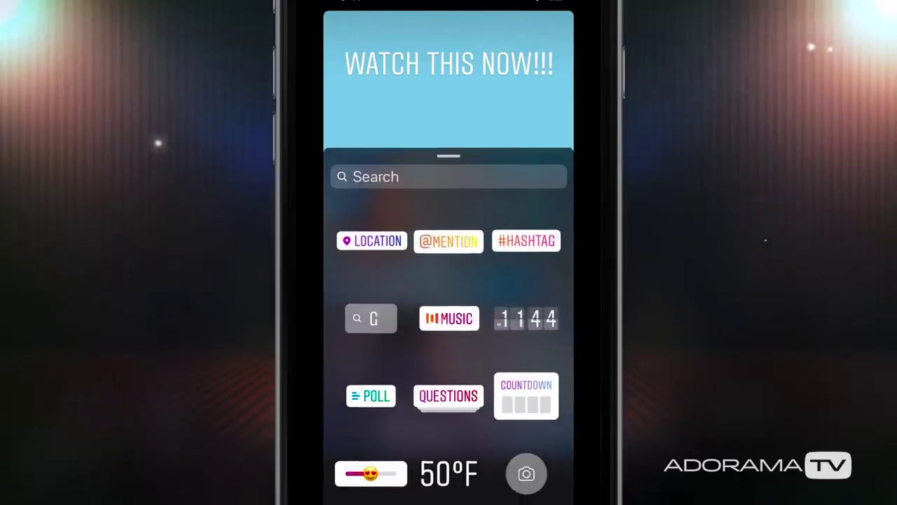
pyautogui.click(448, 240)
pyautogui.write('ADORAMA')
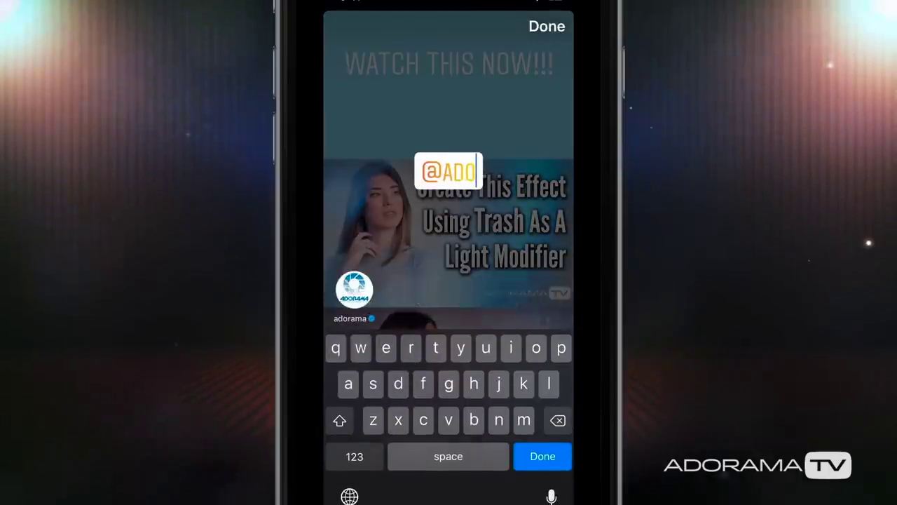
pyautogui.click(547, 26)
pyautogui.moveTo(451, 174); pyautogui.dragTo(413, 117)
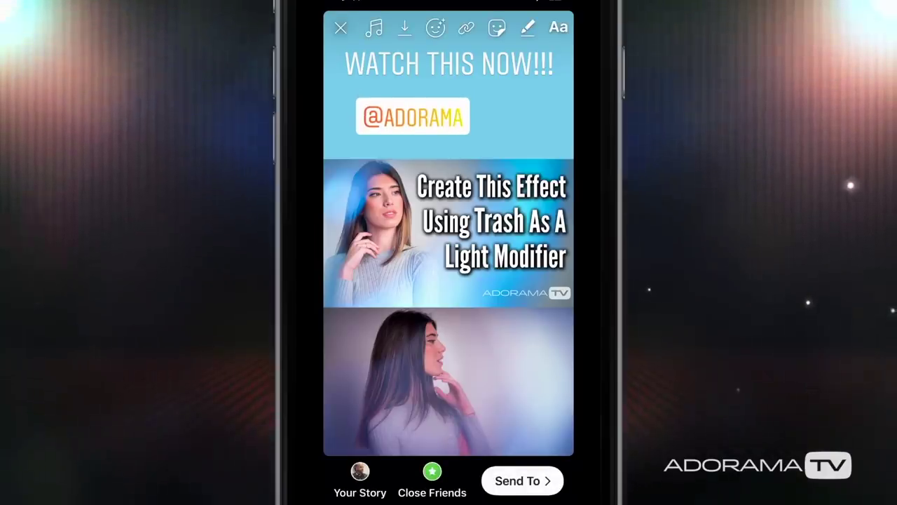